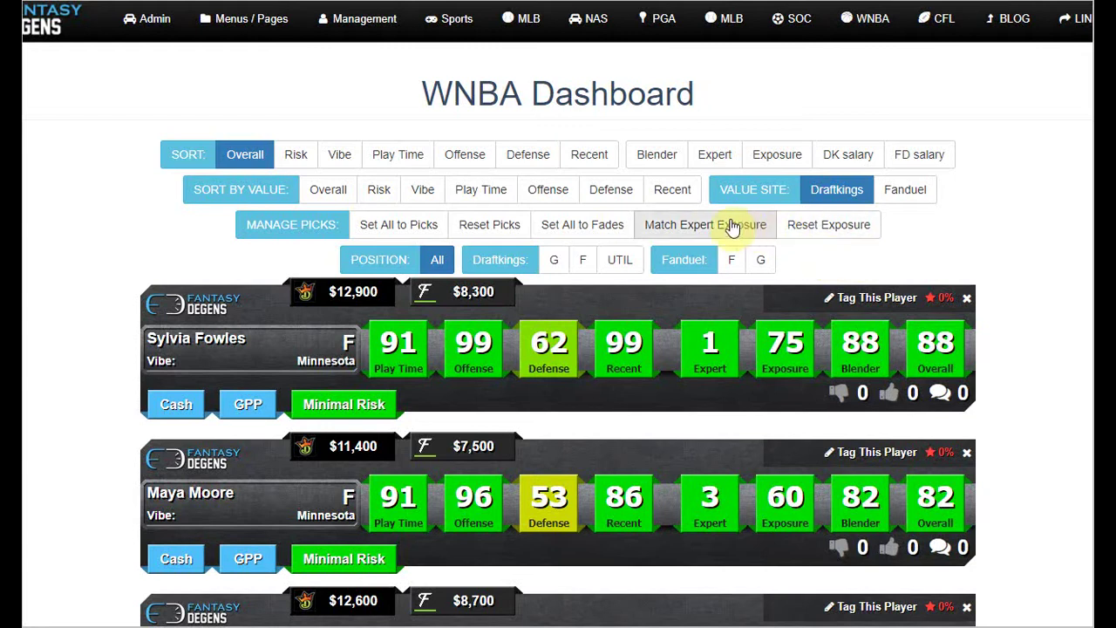
Match all player exposures to the expert exposure, overriding Sylvia Fowles with 60% and Maya Moore with 70%
{"action": "left_click", "coordinate": [699, 224]}
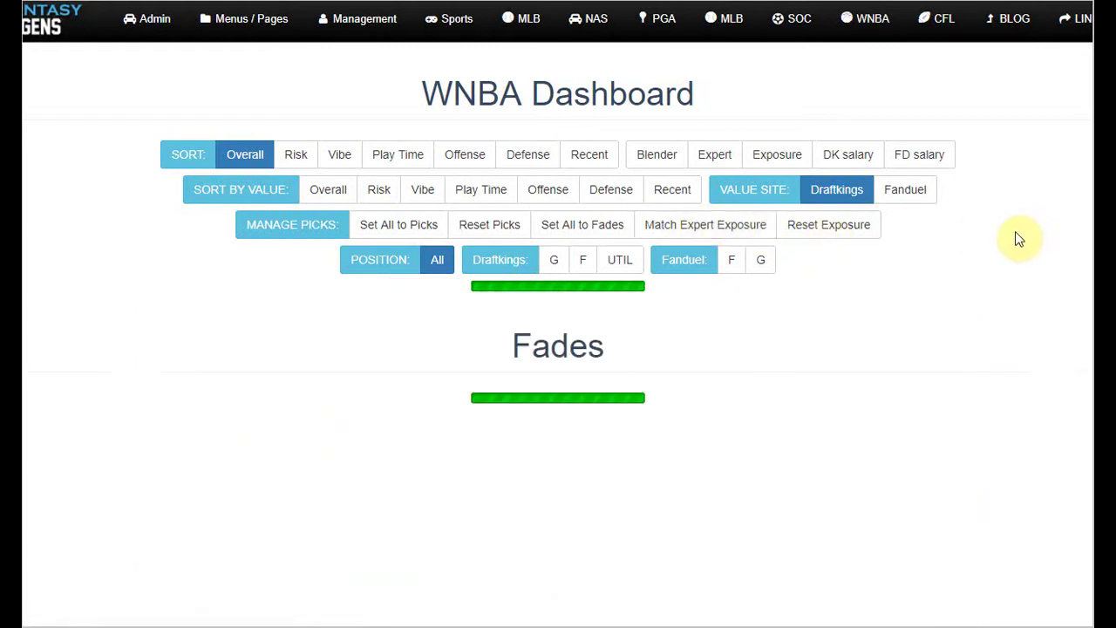
{"action": "scroll", "coordinate": [1009, 259], "scroll_direction": "down", "scroll_amount": 1}
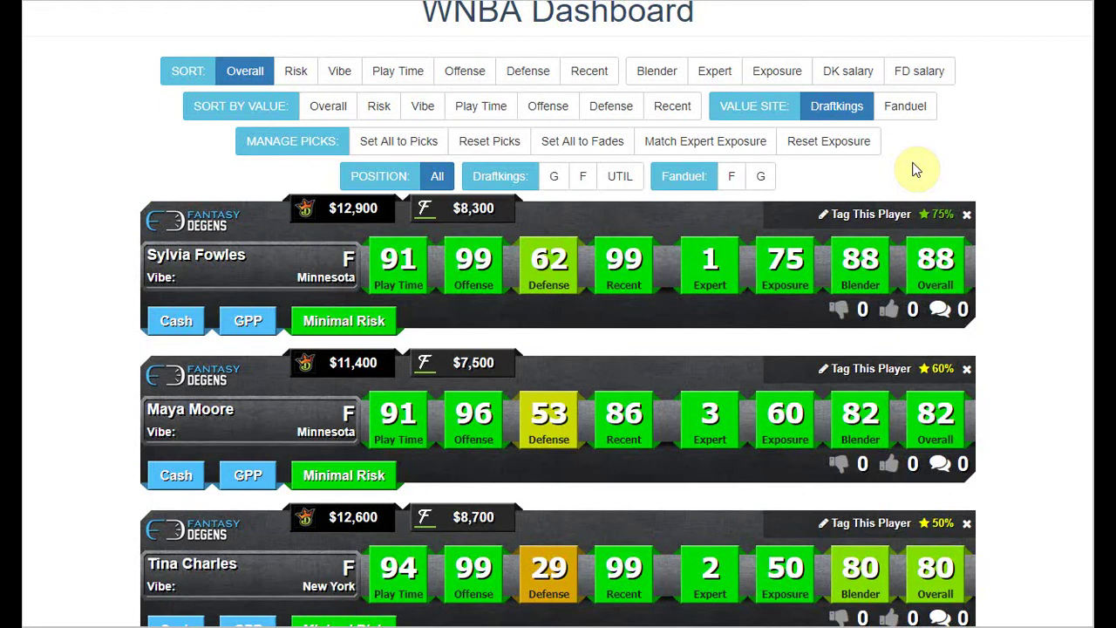
{"action": "left_click", "coordinate": [938, 213]}
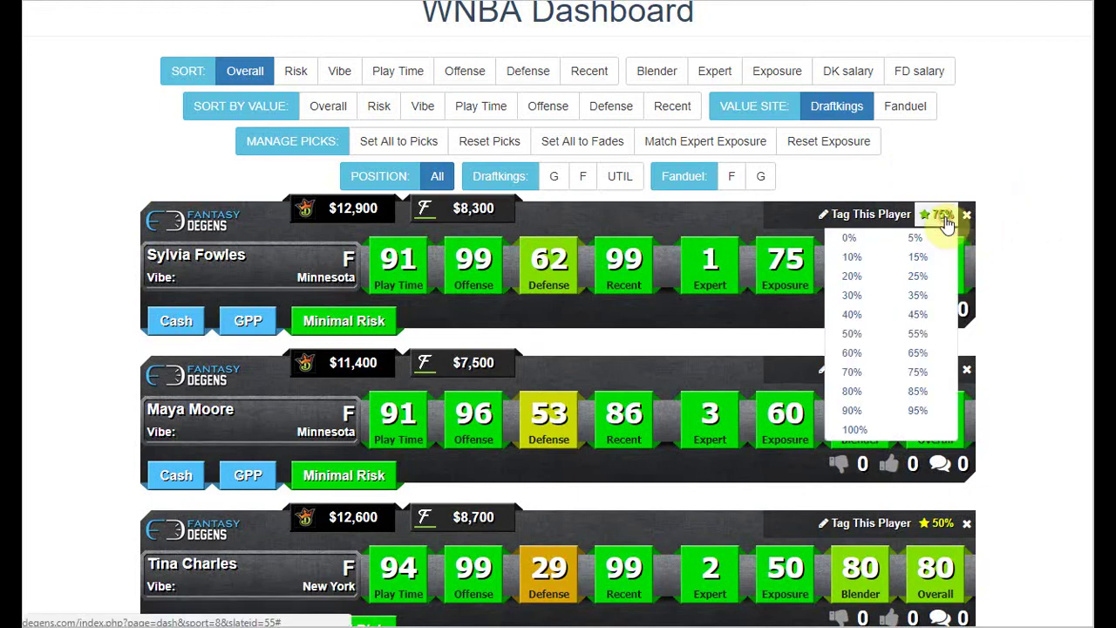
{"action": "left_click", "coordinate": [852, 359]}
{"action": "left_click", "coordinate": [937, 369]}
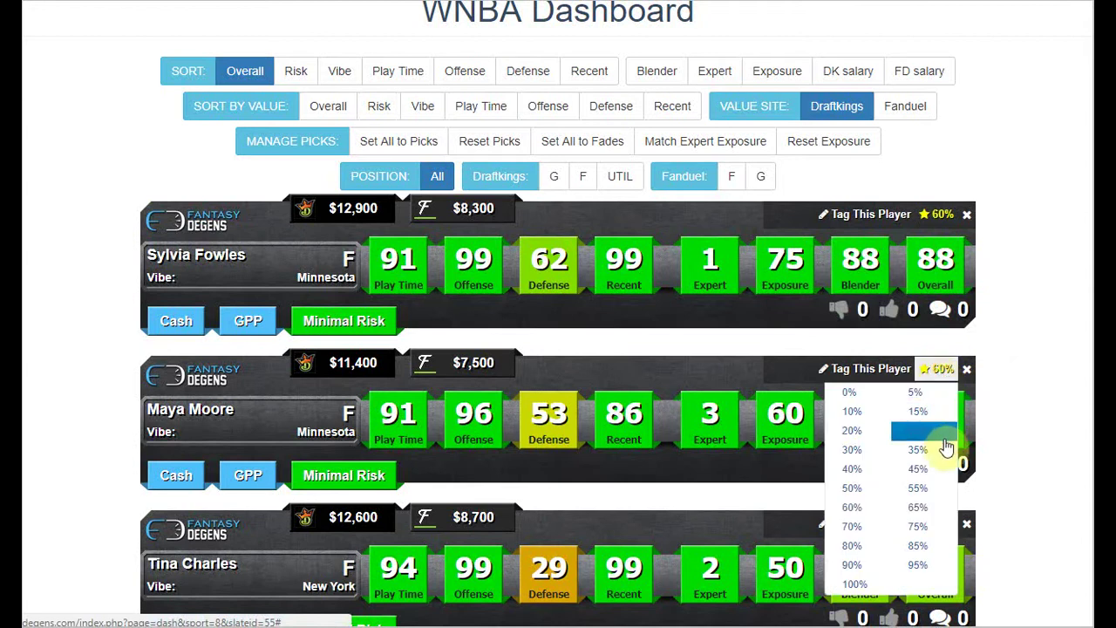
{"action": "left_click", "coordinate": [851, 526]}
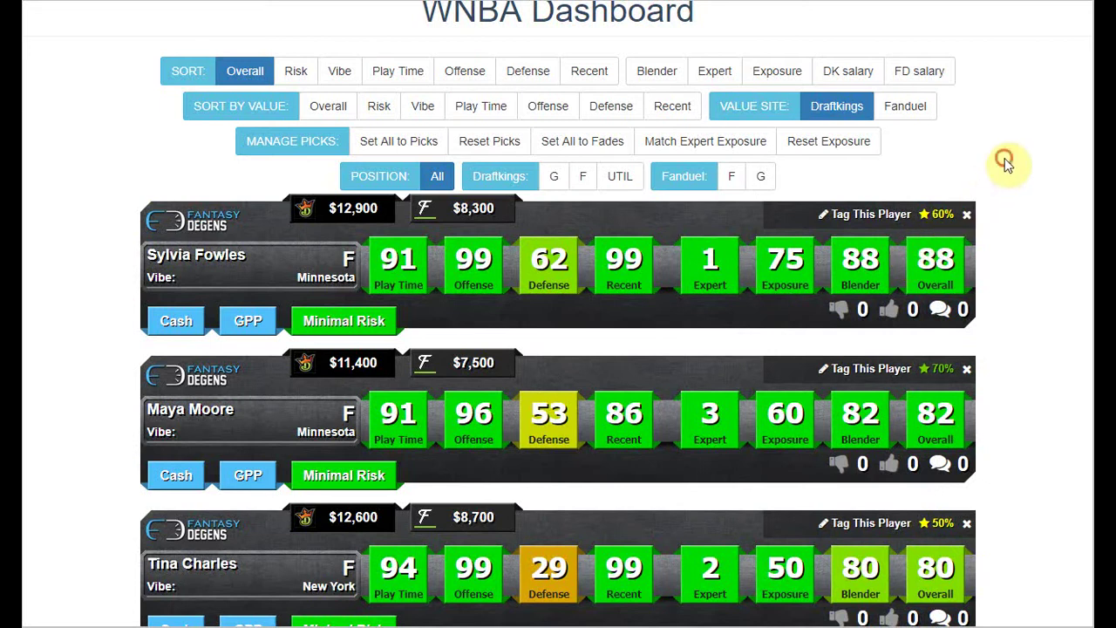
Reset the exposure of all players on the WNBA Dashboard
{"action": "left_click", "coordinate": [859, 147]}
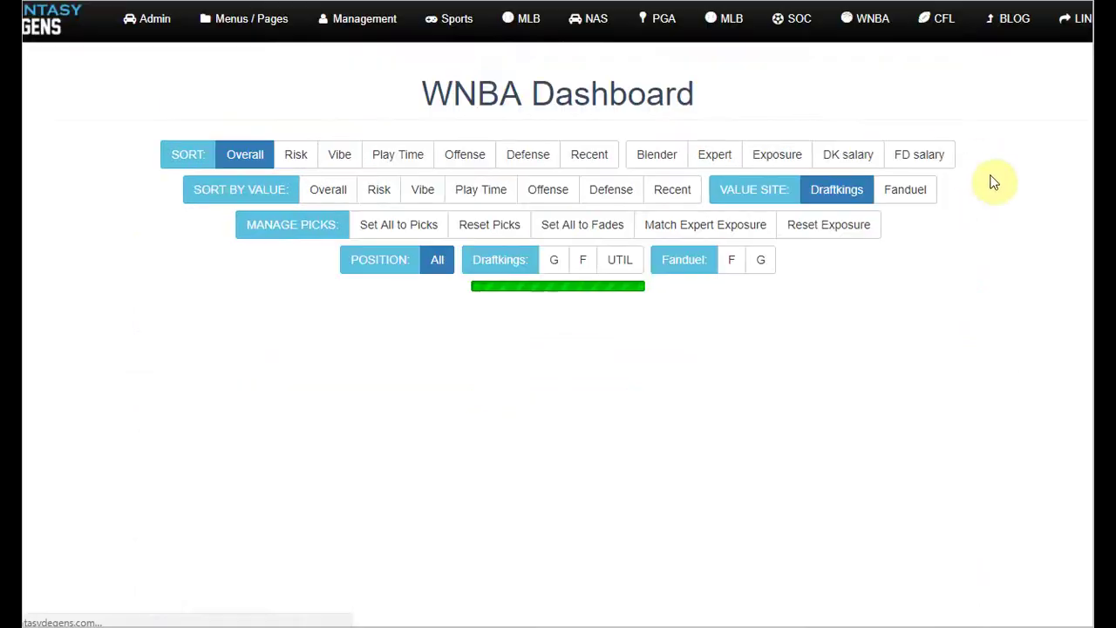
{"action": "scroll", "coordinate": [1017, 179], "scroll_direction": "down", "scroll_amount": 2}
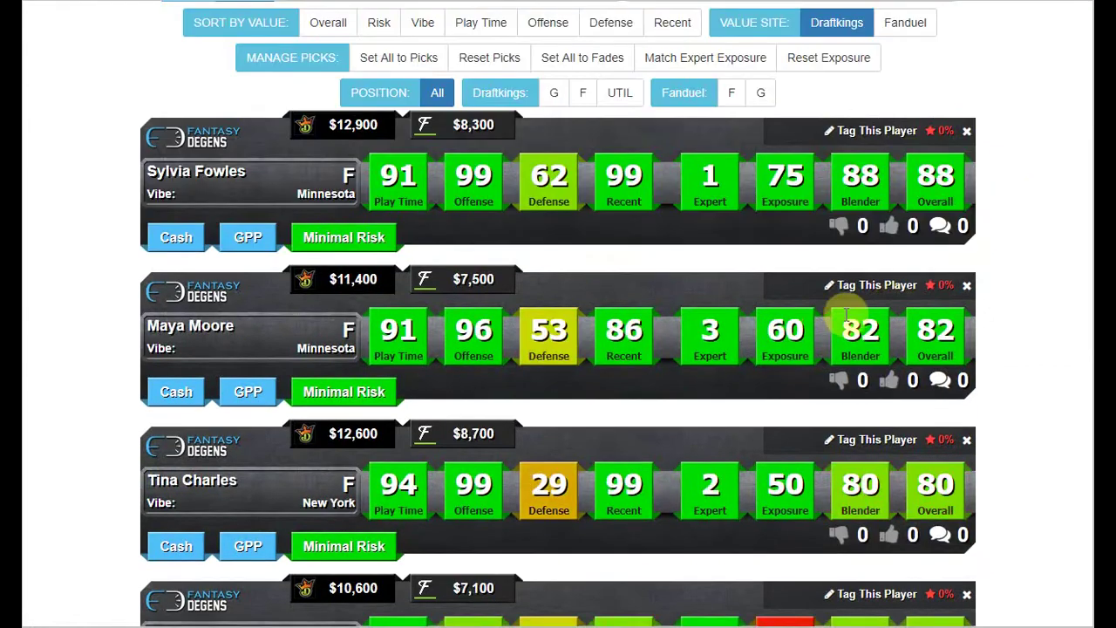
{"action": "left_click", "coordinate": [1060, 147]}
Set individual exposures of 70% for Sylvia Fowles, 65% for Maya Moore and 50% for Tina Charles
{"action": "left_click", "coordinate": [941, 131]}
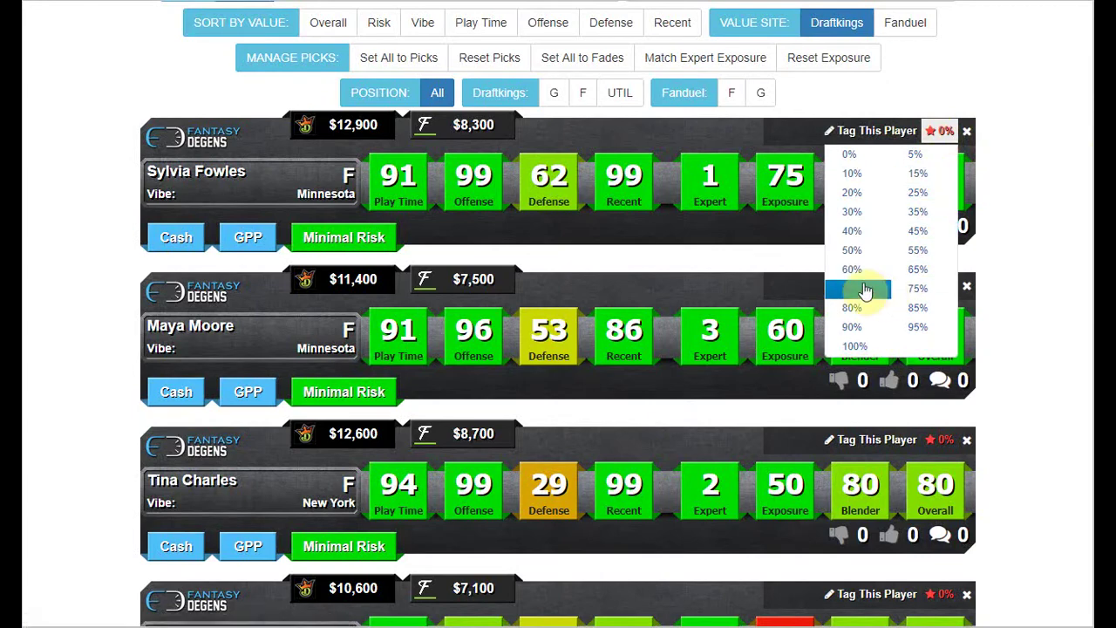
{"action": "left_click", "coordinate": [932, 291]}
{"action": "scroll", "coordinate": [1011, 261], "scroll_direction": "down", "scroll_amount": 1}
{"action": "left_click", "coordinate": [939, 201]}
{"action": "left_click", "coordinate": [923, 338]}
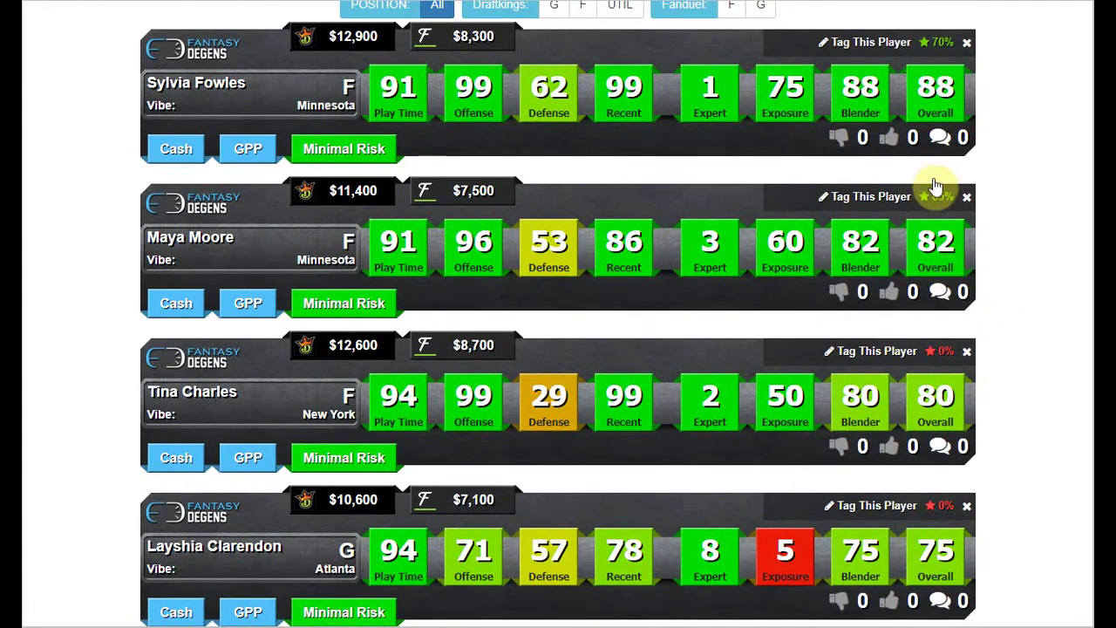
{"action": "scroll", "coordinate": [934, 192], "scroll_direction": "down", "scroll_amount": 2}
{"action": "left_click", "coordinate": [938, 190]}
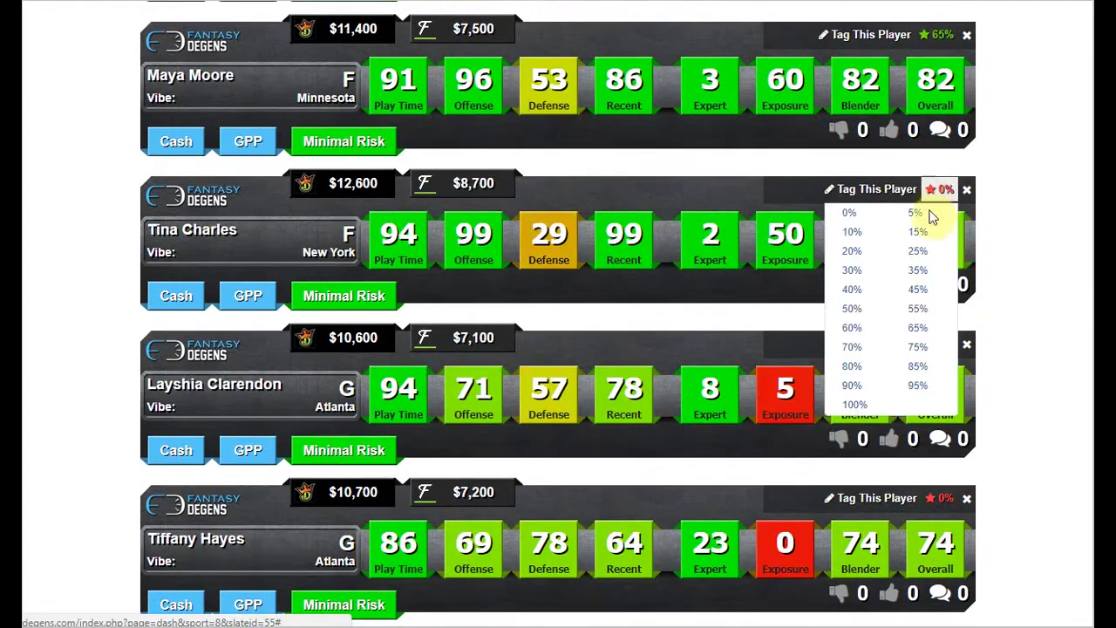
{"action": "left_click", "coordinate": [855, 309]}
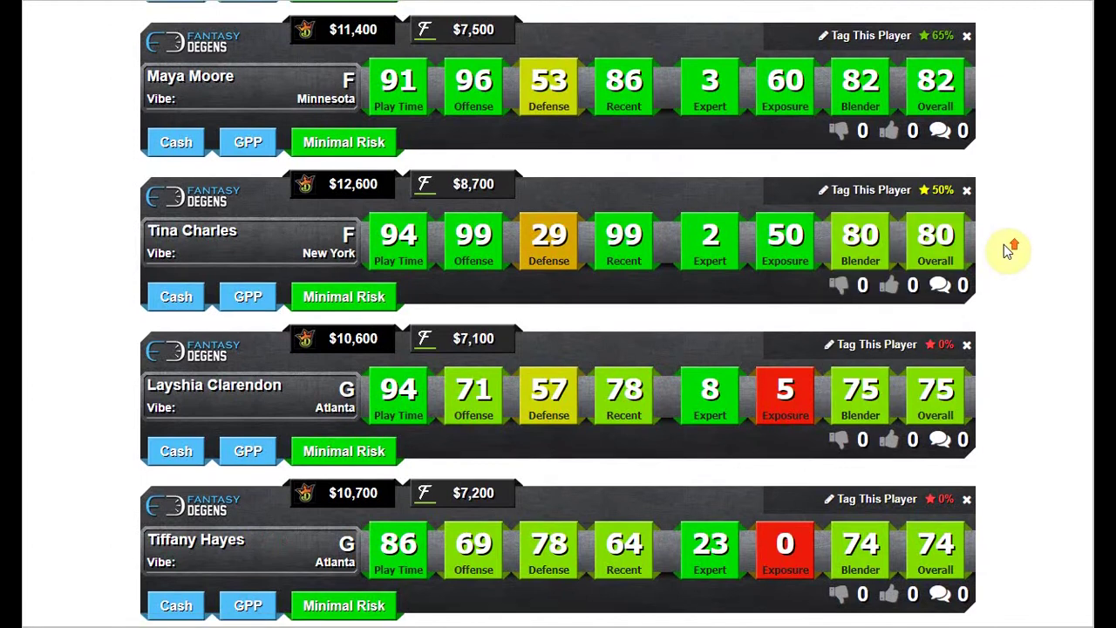
Apply the expert exposure to every player on the dashboard in place of the individual settings
{"action": "scroll", "coordinate": [767, 249], "scroll_direction": "up", "scroll_amount": 5}
{"action": "left_click", "coordinate": [727, 224]}
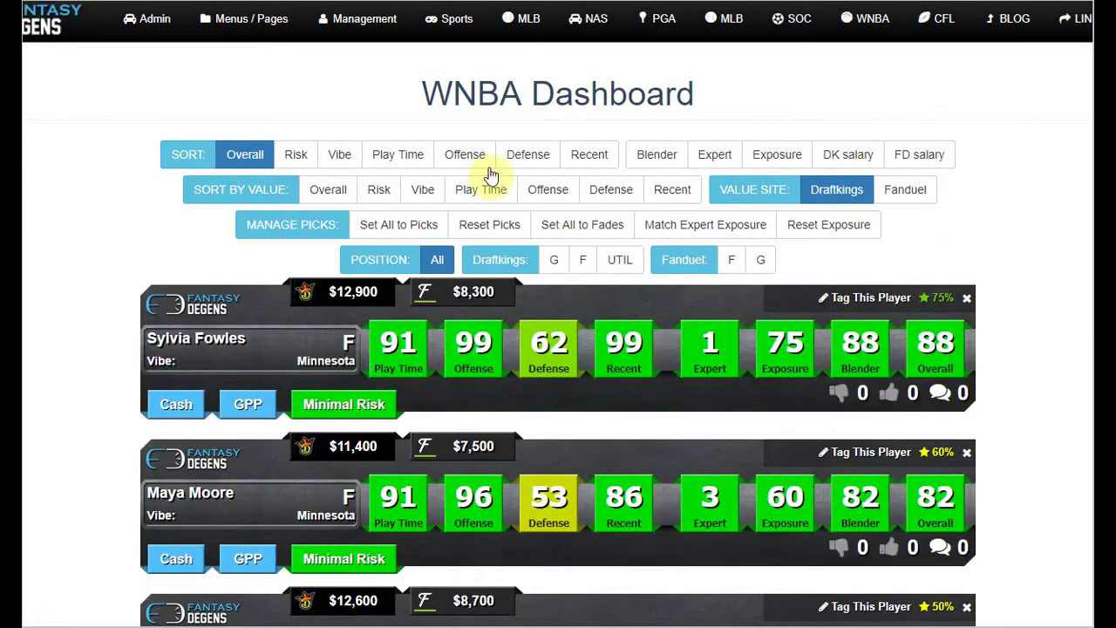
Open the WNBA Roster Gen page
{"action": "mouse_move", "coordinate": [867, 20]}
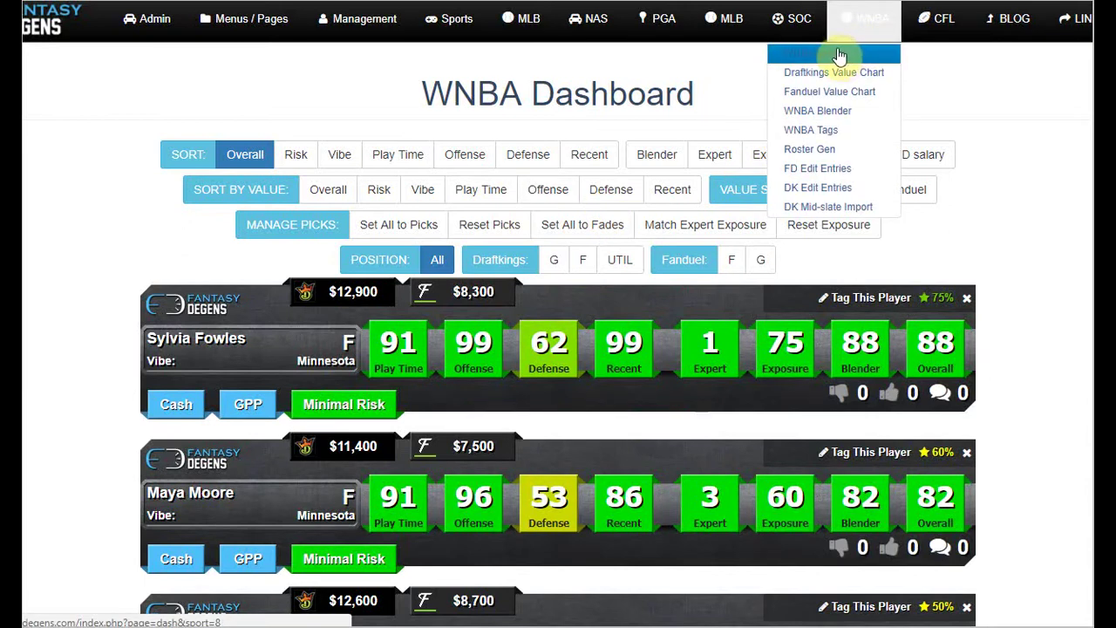
{"action": "left_click", "coordinate": [842, 148]}
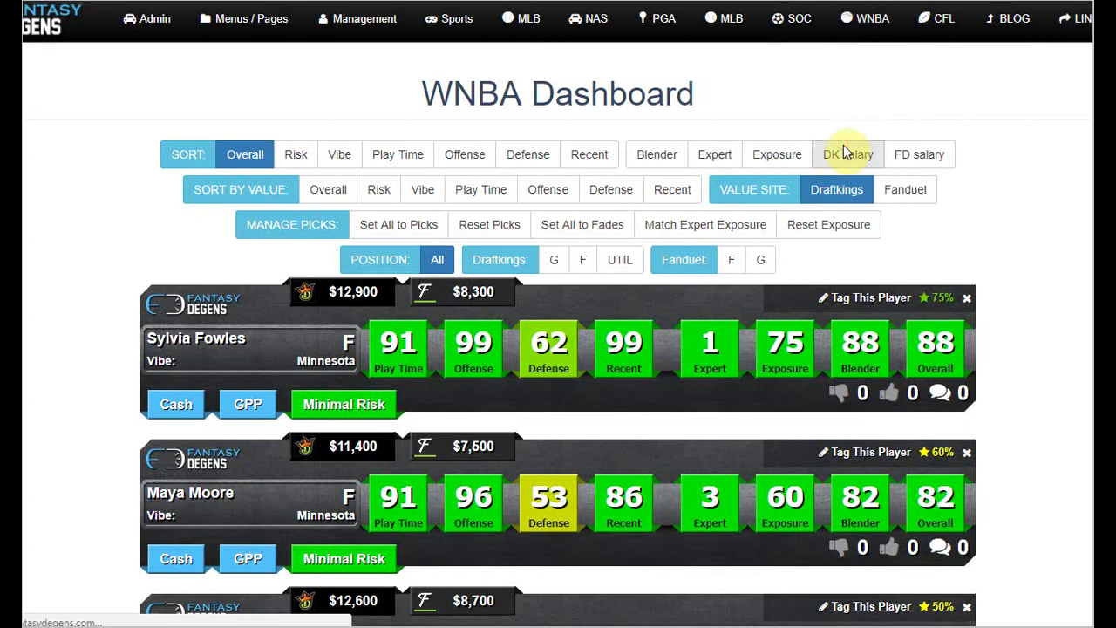
{"action": "scroll", "coordinate": [976, 137], "scroll_direction": "down", "scroll_amount": 1}
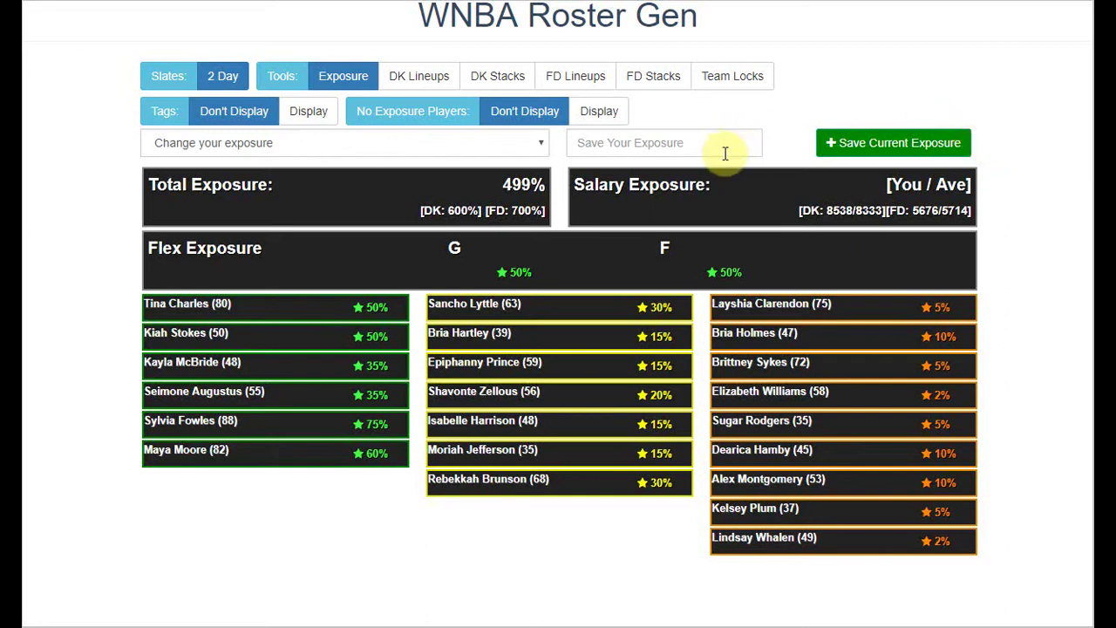
Display the players without exposure, look through their list and hide them again
{"action": "left_click", "coordinate": [607, 112]}
{"action": "scroll", "coordinate": [843, 77], "scroll_direction": "down", "scroll_amount": 6}
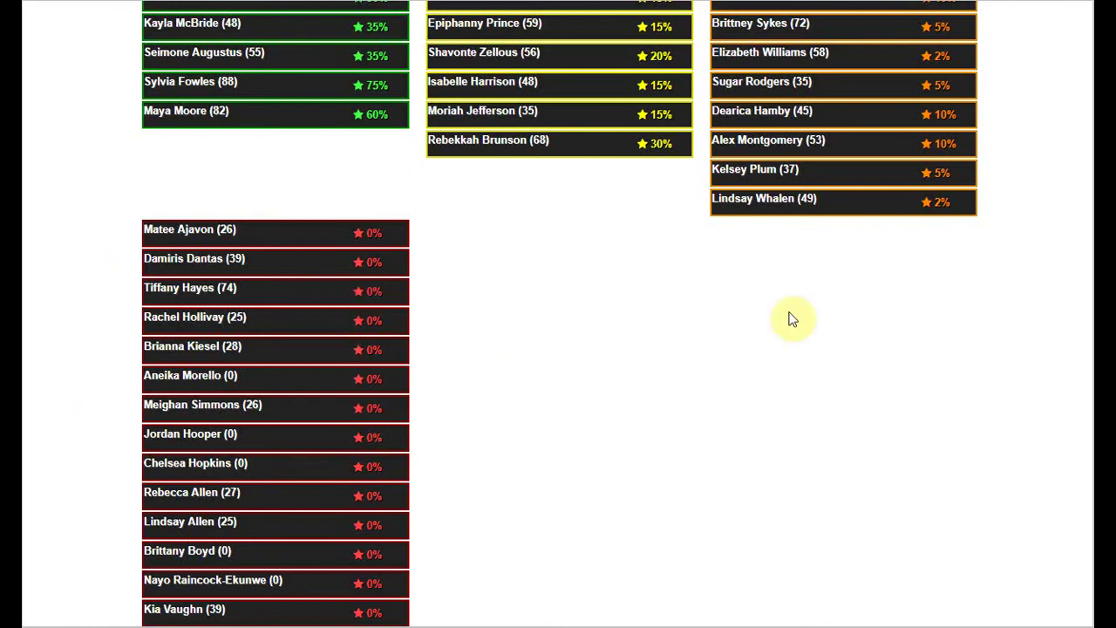
{"action": "scroll", "coordinate": [548, 316], "scroll_direction": "up", "scroll_amount": 5}
{"action": "left_click", "coordinate": [524, 190]}
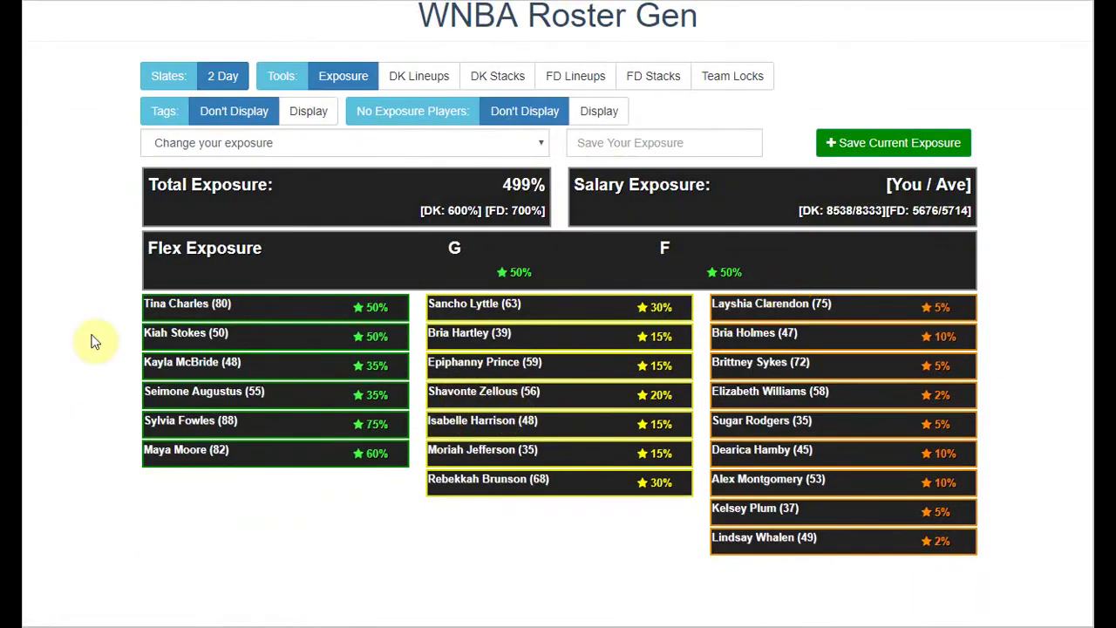
Compare your salary exposure with the average for both DraftKings and FanDuel
{"action": "scroll", "coordinate": [818, 335], "scroll_direction": "up", "scroll_amount": 1}
{"action": "scroll", "coordinate": [811, 332], "scroll_direction": "down", "scroll_amount": 1}
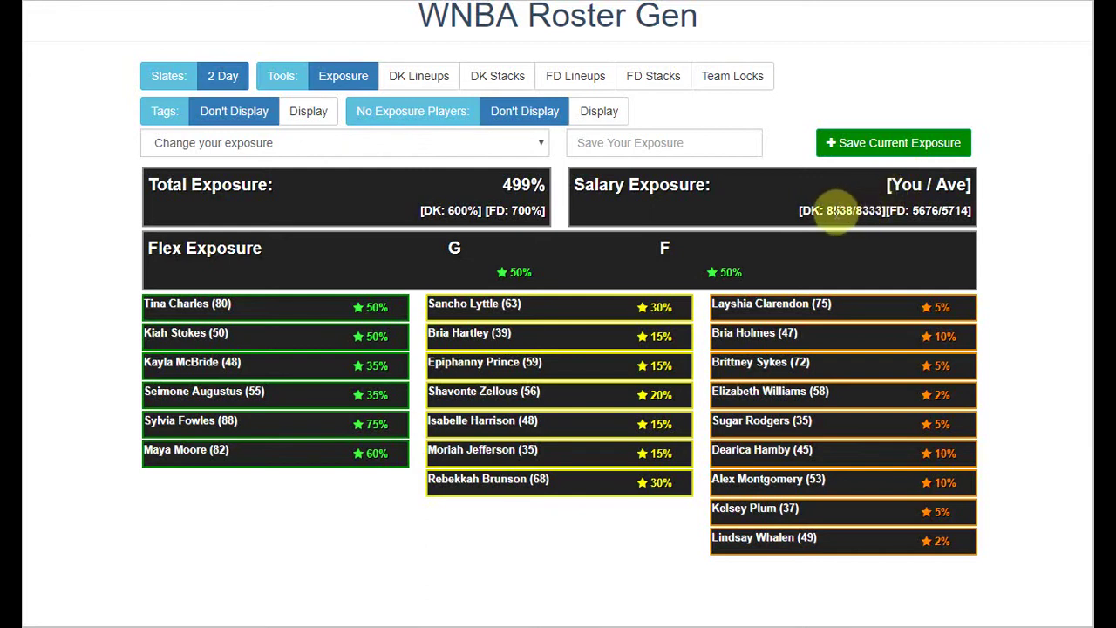
{"action": "left_click_drag", "start_coordinate": [831, 210], "coordinate": [926, 210]}
{"action": "left_click", "coordinate": [956, 210]}
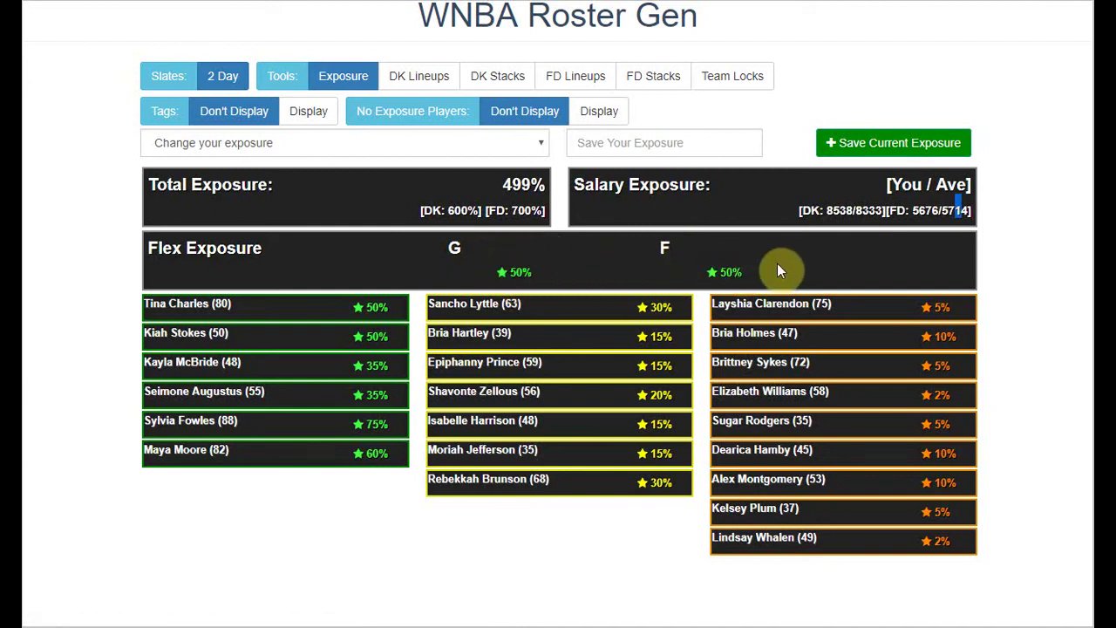
Set the flex exposure to 75% for forwards (F) and 25% for guards (G)
{"action": "left_click", "coordinate": [735, 277]}
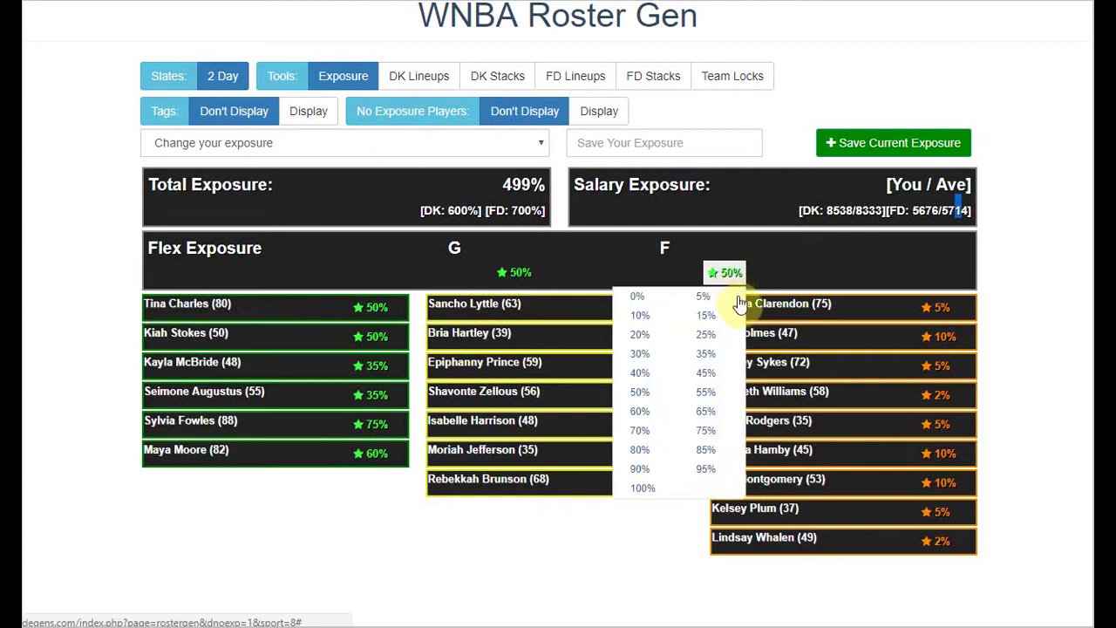
{"action": "left_click", "coordinate": [723, 430]}
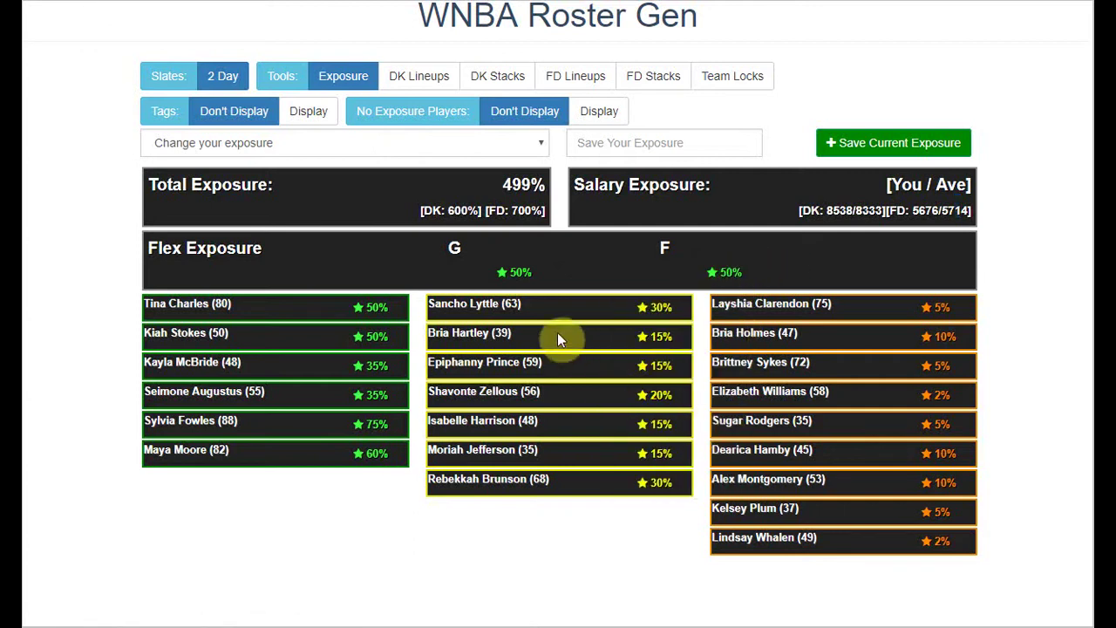
{"action": "left_click", "coordinate": [504, 278]}
{"action": "left_click", "coordinate": [508, 342]}
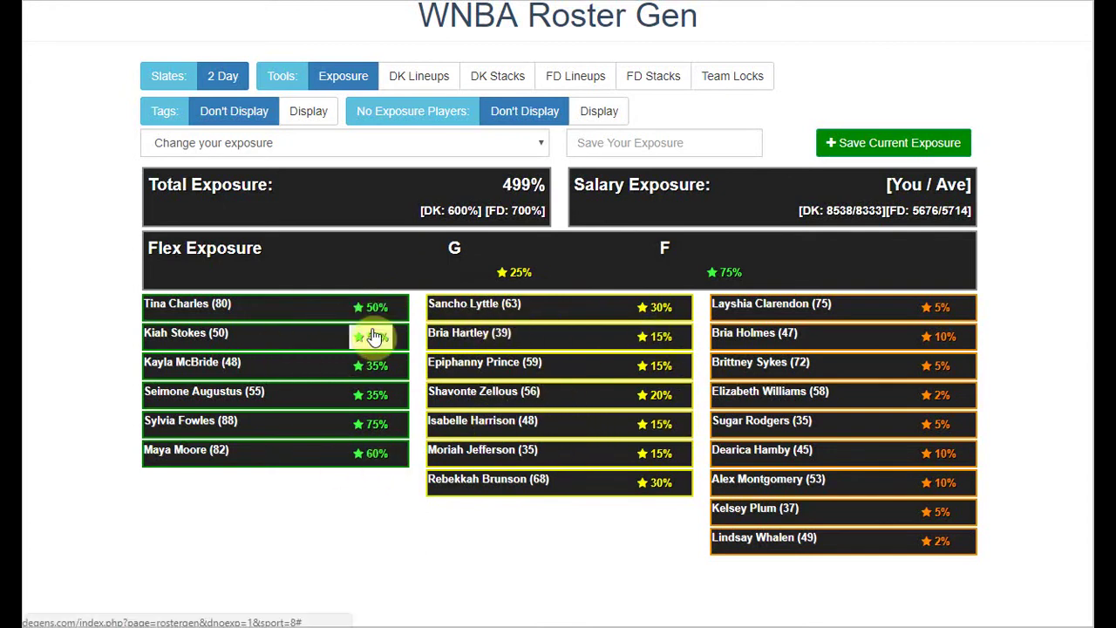
Set Bria Hartley's exposure to 25%, and Epiphanny Prince's first to 55% and finally to 25%
{"action": "left_click", "coordinate": [662, 336]}
{"action": "left_click", "coordinate": [635, 398]}
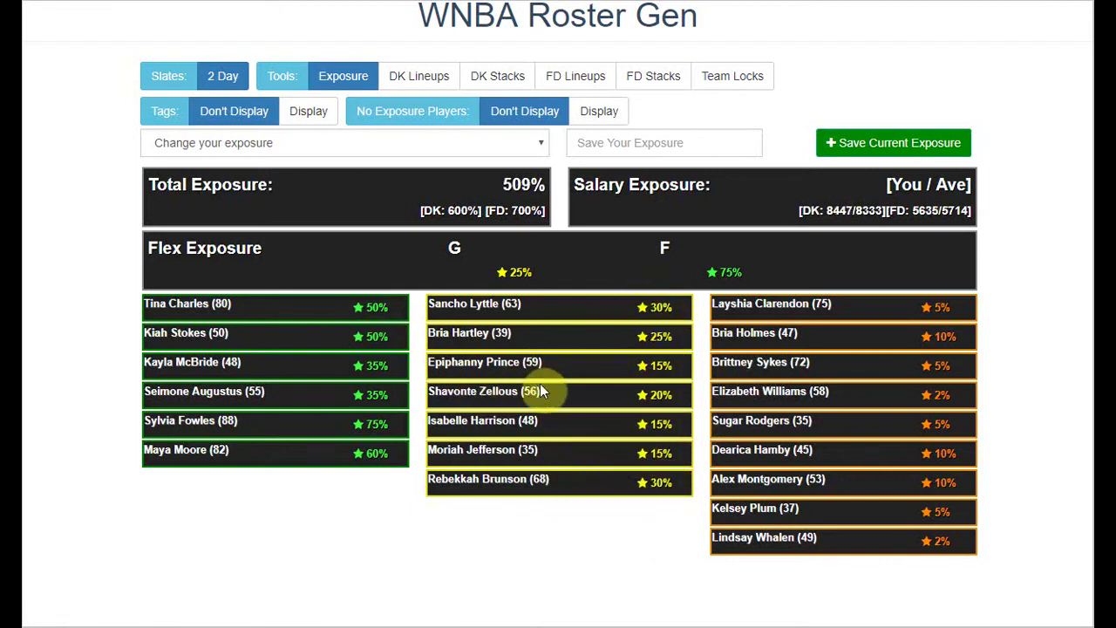
{"action": "left_click", "coordinate": [657, 366]}
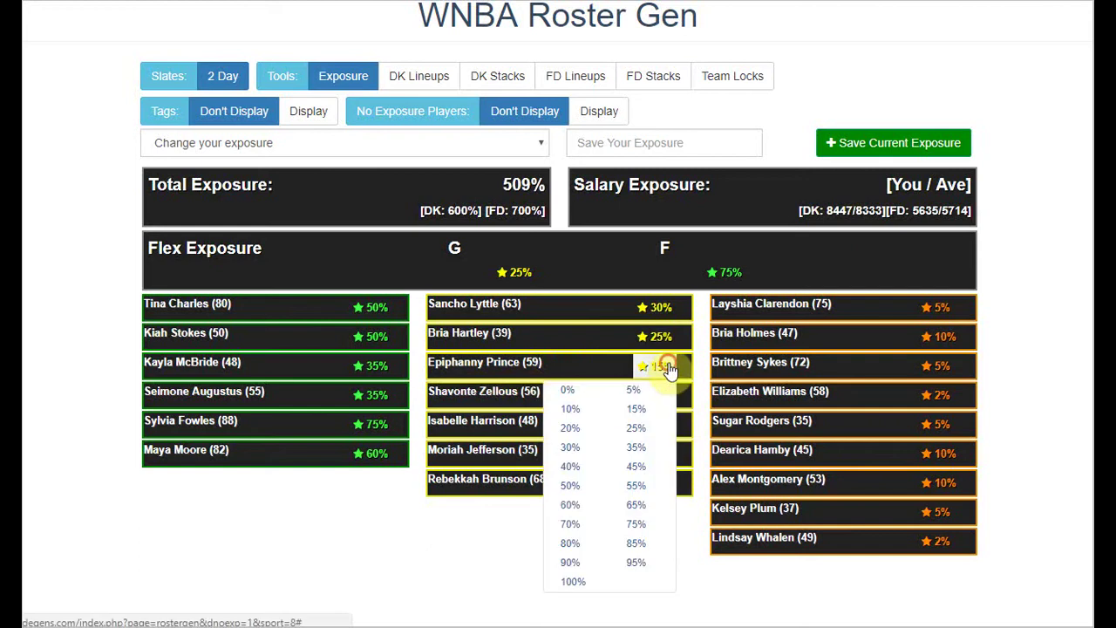
{"action": "left_click", "coordinate": [650, 489]}
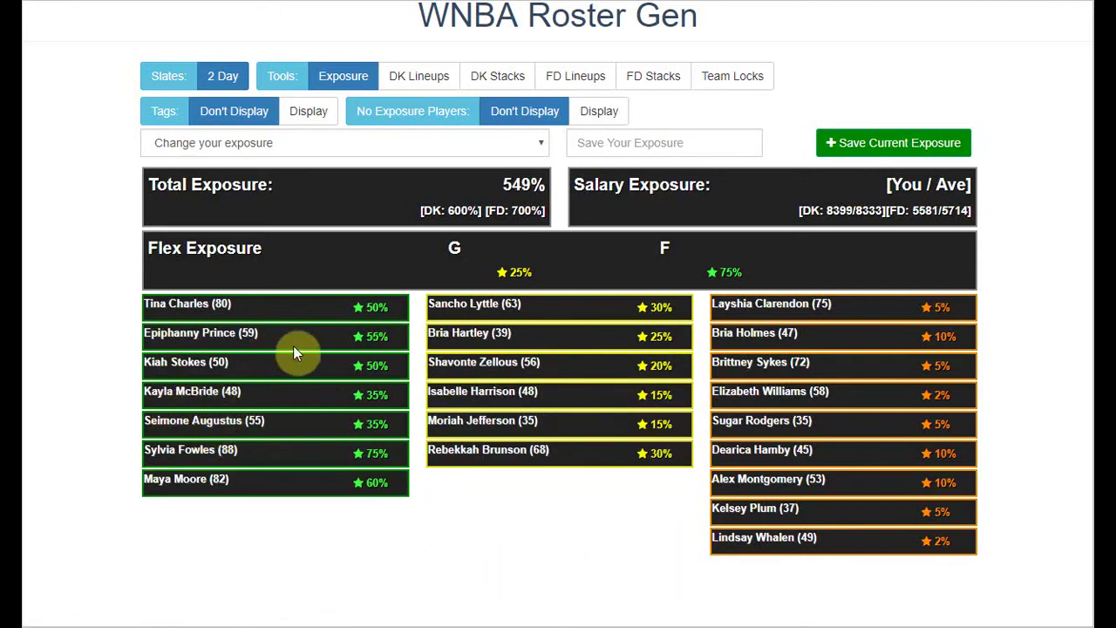
{"action": "left_click", "coordinate": [372, 337]}
{"action": "left_click", "coordinate": [359, 399]}
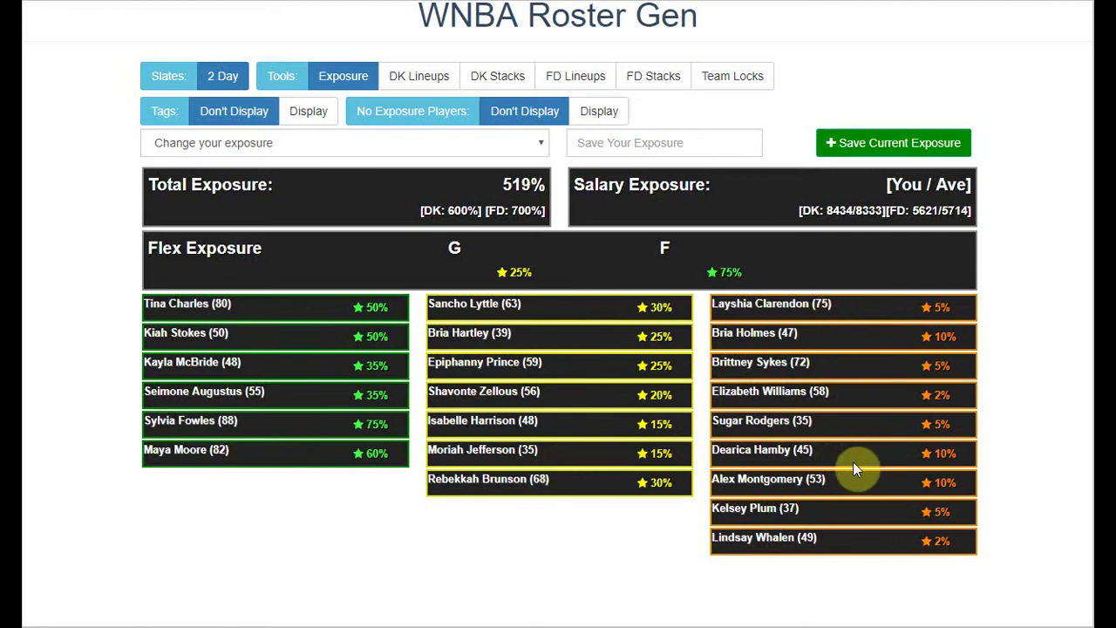
Save the current exposure settings under the name Exposure1
{"action": "left_click", "coordinate": [641, 145]}
{"action": "type", "text": "E"}
{"action": "key", "text": "BackSpace"}
{"action": "type", "text": "Exposure1"}
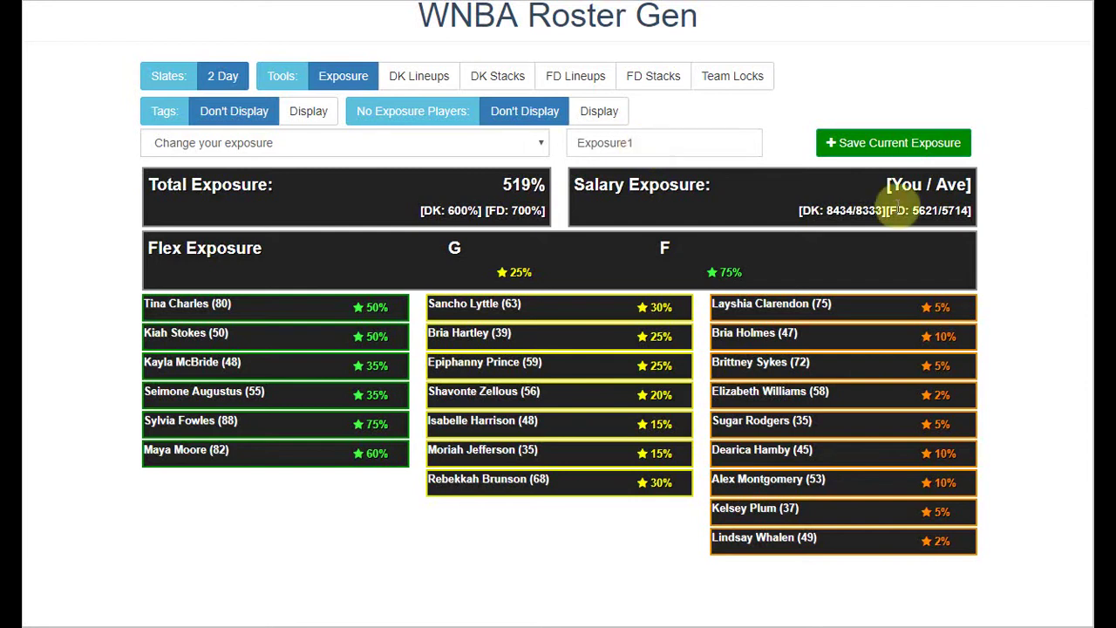
{"action": "left_click", "coordinate": [866, 157]}
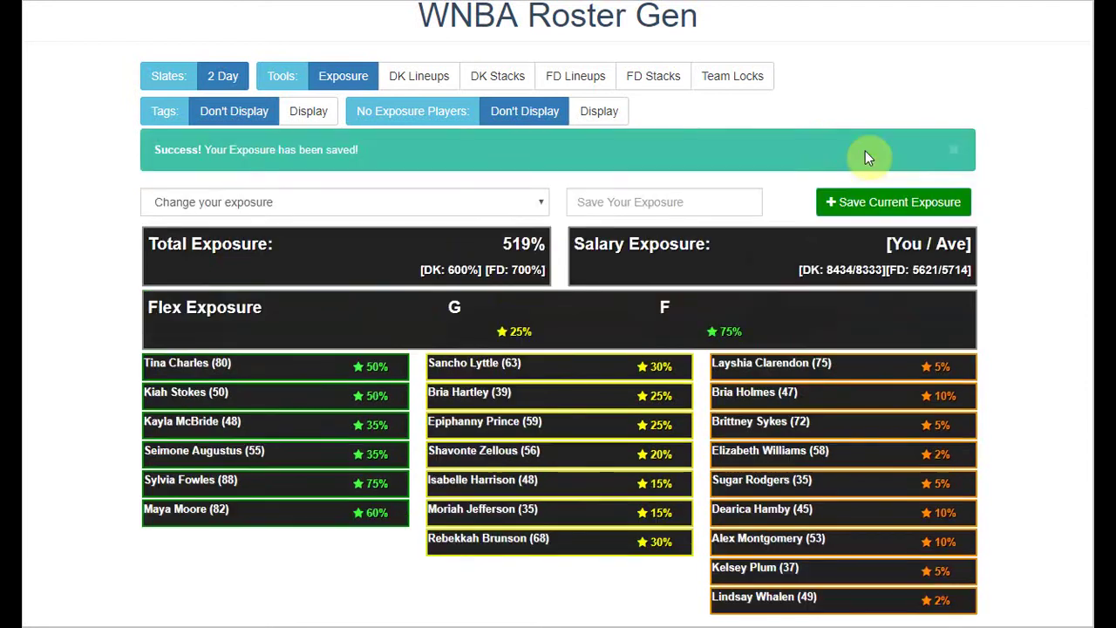
Reload the exposure tool and load the saved Exposure1 settings
{"action": "left_click", "coordinate": [358, 79]}
{"action": "left_click", "coordinate": [389, 143]}
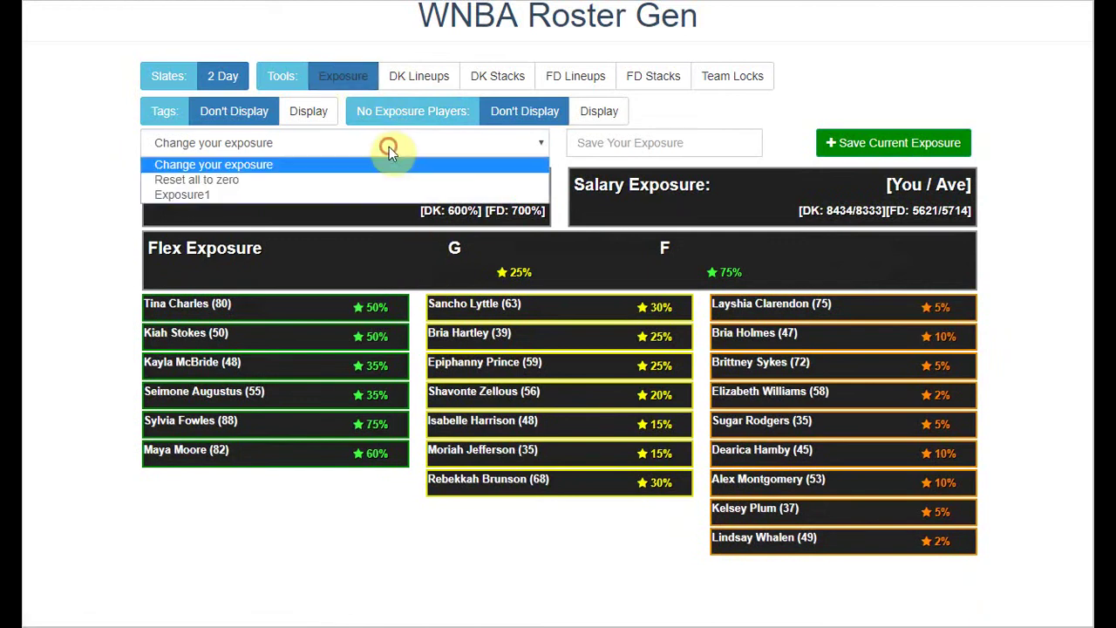
{"action": "left_click", "coordinate": [320, 194]}
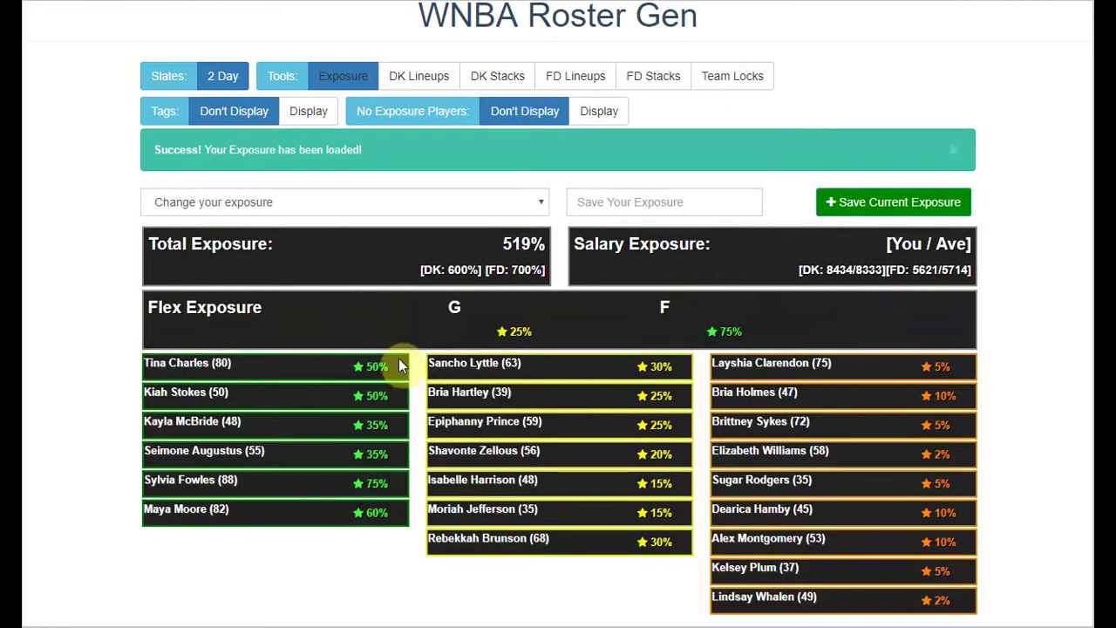
Set Tina Charles's exposure to 10%, and restore the saved values by loading Exposure1 again
{"action": "left_click", "coordinate": [377, 368]}
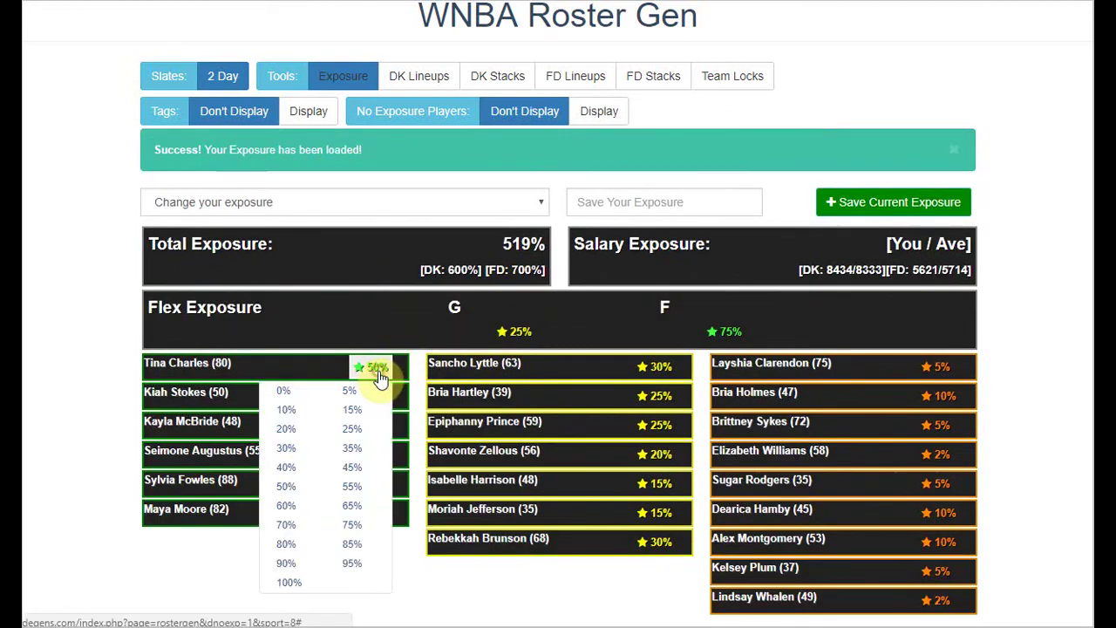
{"action": "left_click", "coordinate": [318, 413]}
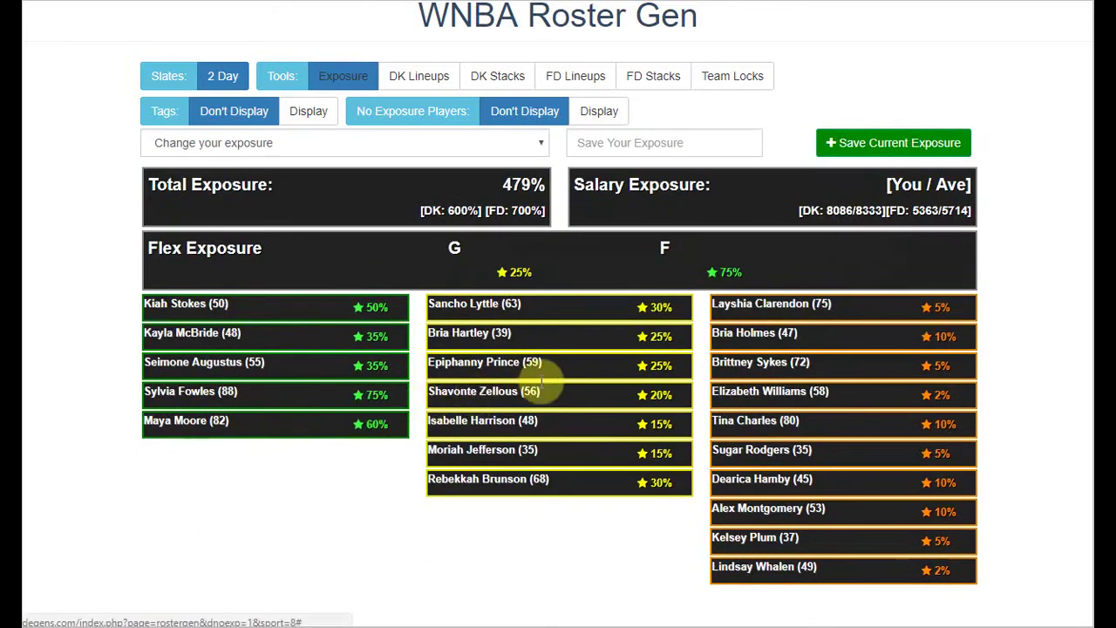
{"action": "left_click", "coordinate": [521, 146]}
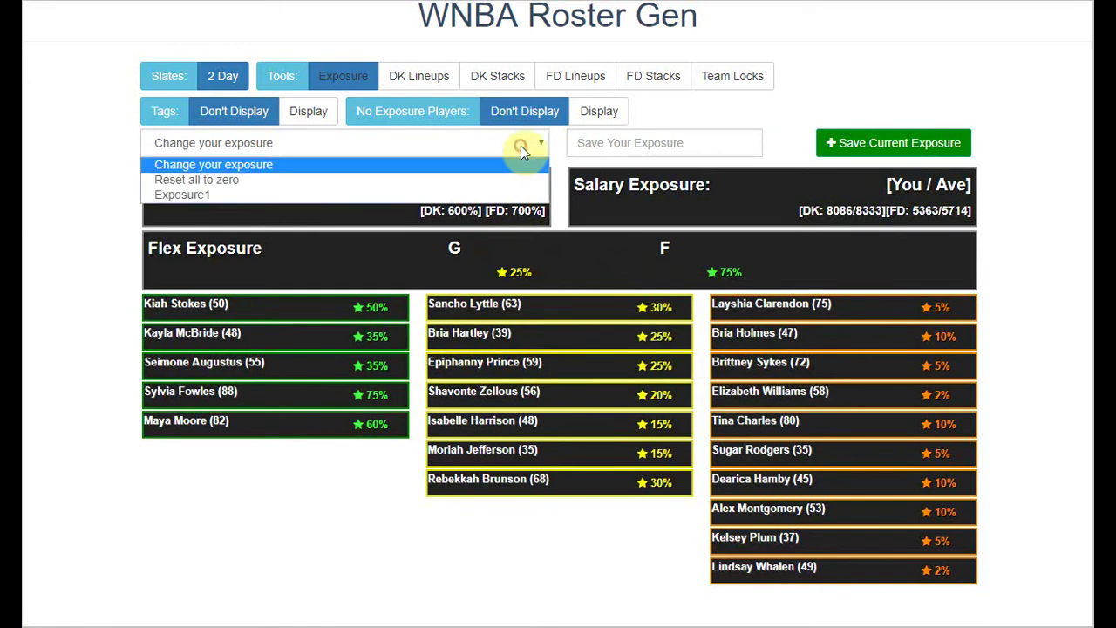
{"action": "left_click", "coordinate": [475, 195]}
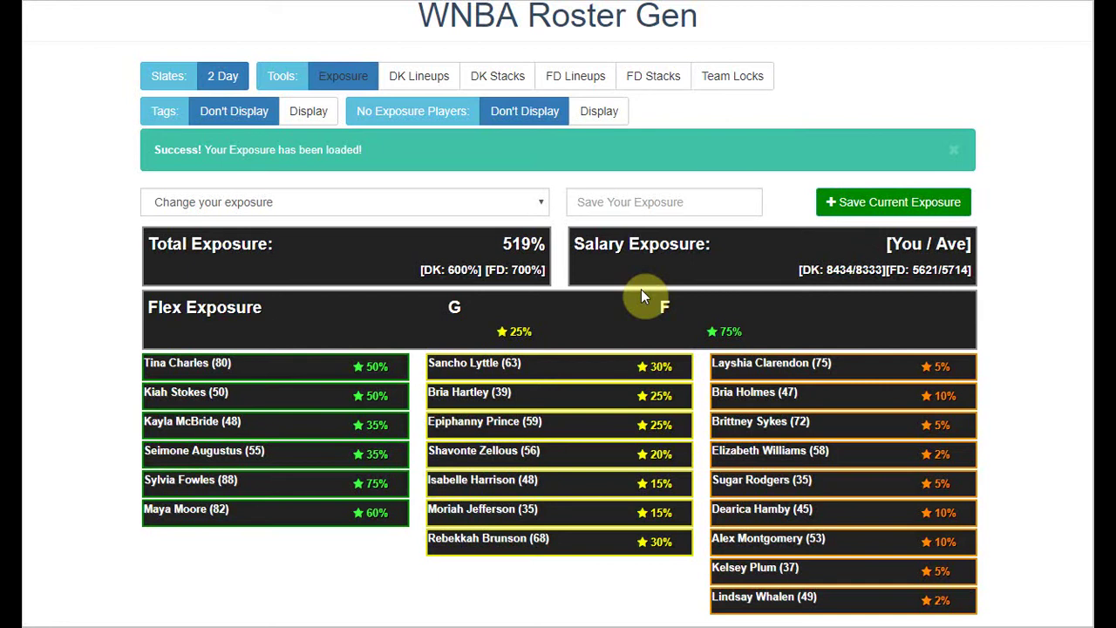
Open the DraftKings lineups tool in the Roster Gen
{"action": "left_click", "coordinate": [660, 211]}
{"action": "left_click", "coordinate": [419, 78]}
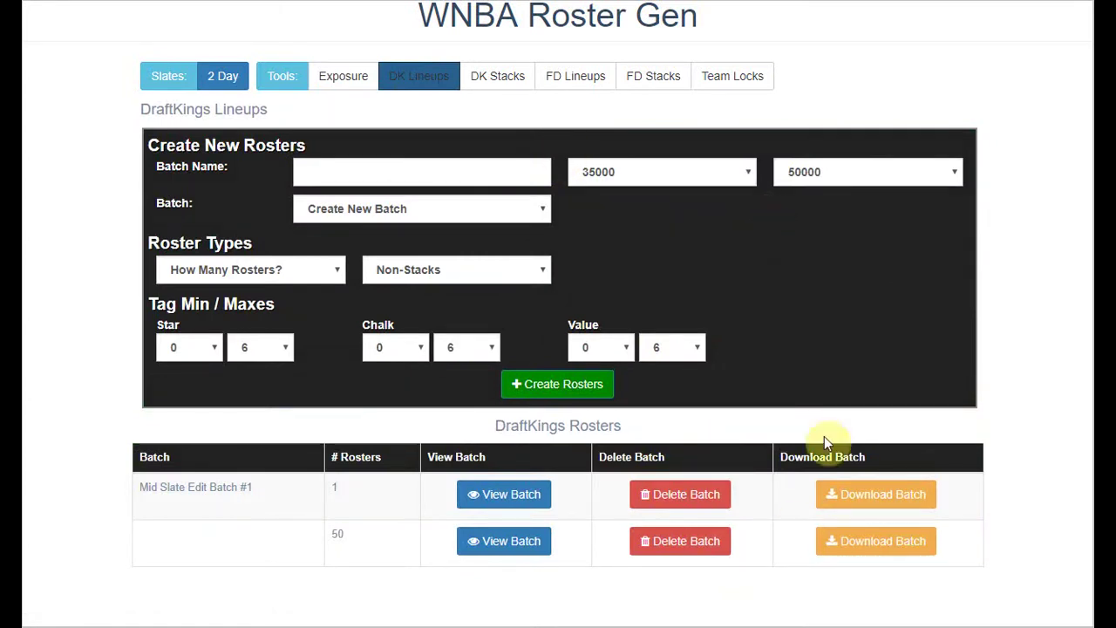
Delete the unnamed batch of 50 rosters from the DraftKings rosters list
{"action": "left_click", "coordinate": [701, 542]}
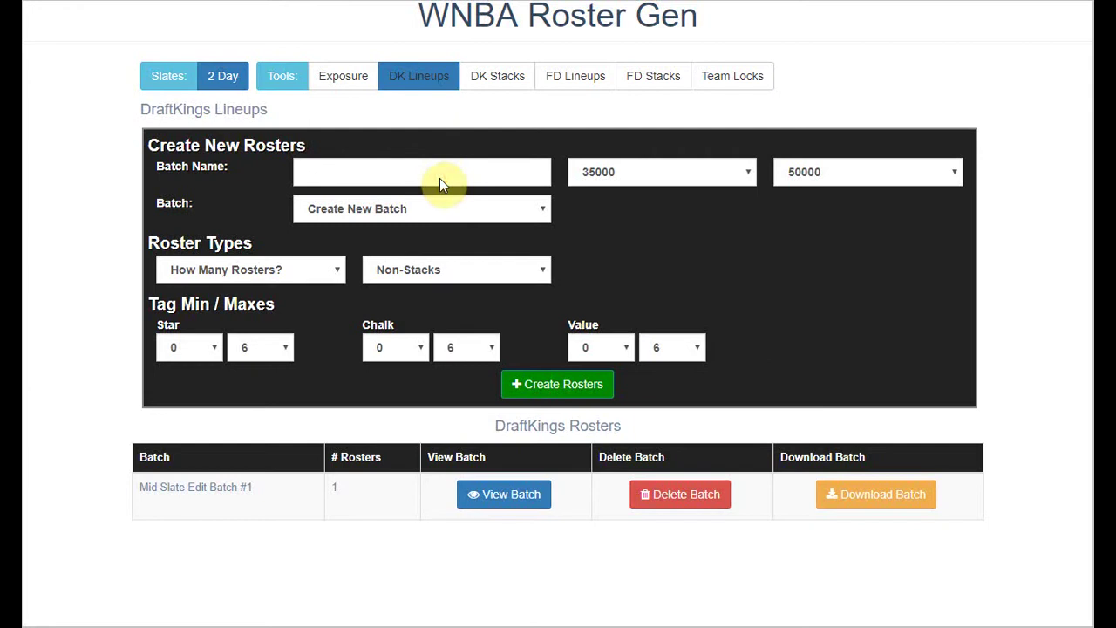
Name the new roster batch fiftyrosters and set its minimum salary to 49000
{"action": "type", "text": "fiftyrosters"}
{"action": "left_click", "coordinate": [615, 174]}
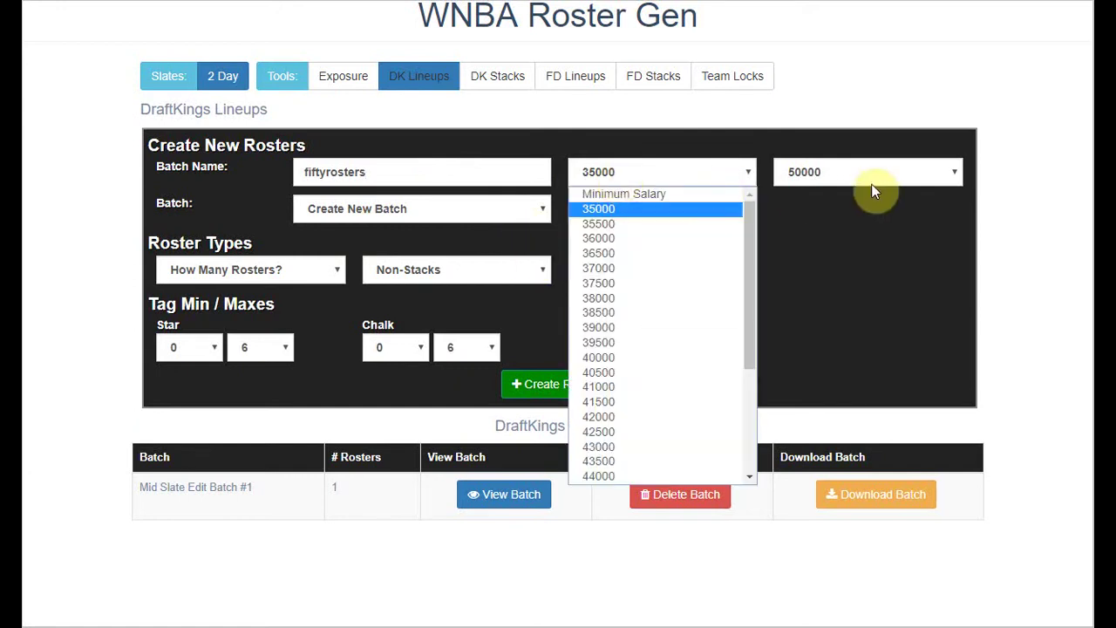
{"action": "left_click", "coordinate": [697, 175]}
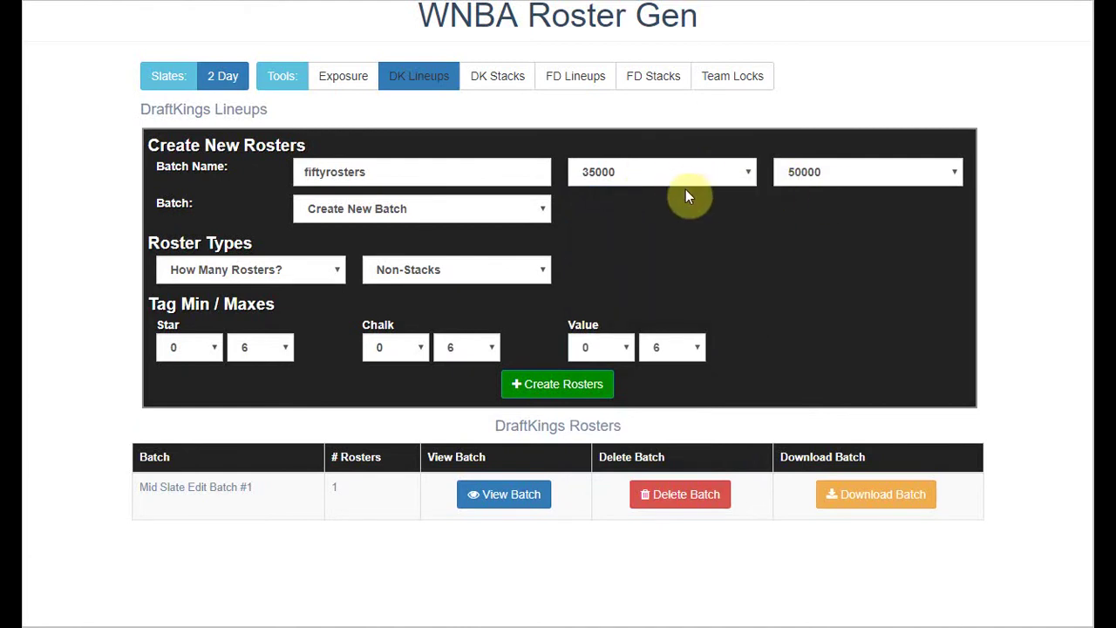
{"action": "left_click", "coordinate": [686, 185]}
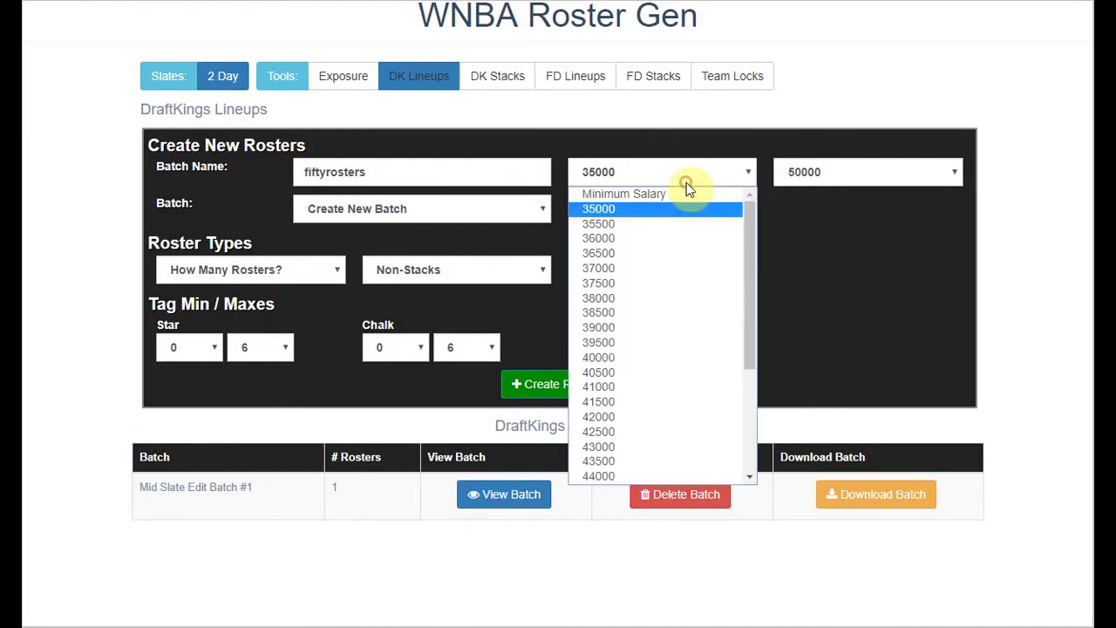
{"action": "scroll", "coordinate": [715, 392], "scroll_direction": "down", "scroll_amount": 1}
{"action": "scroll", "coordinate": [715, 393], "scroll_direction": "down", "scroll_amount": 3}
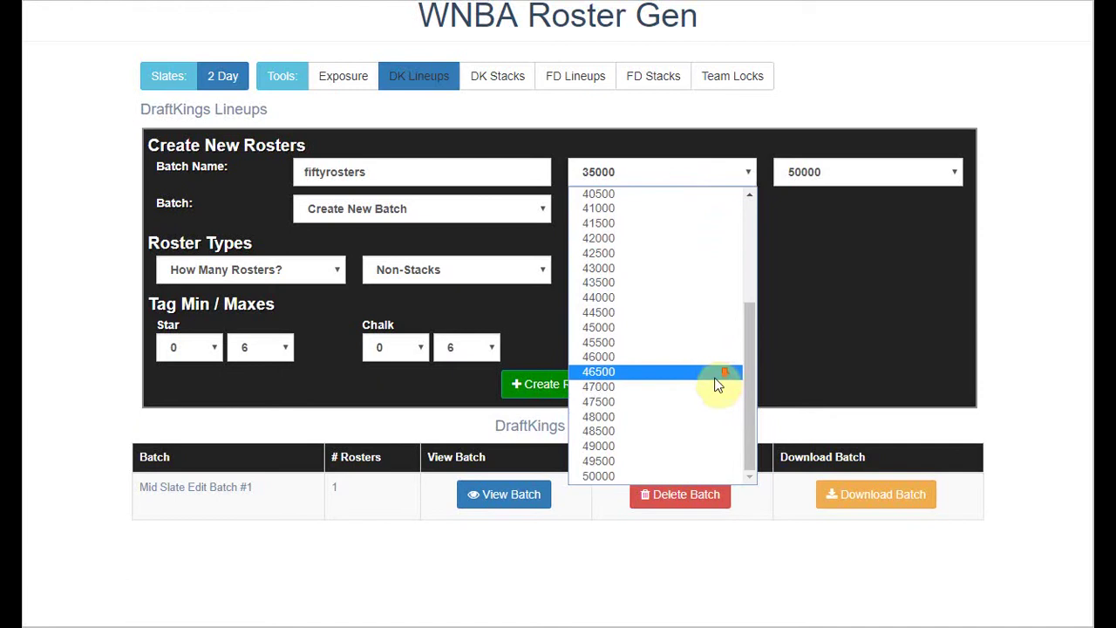
{"action": "left_click", "coordinate": [656, 446]}
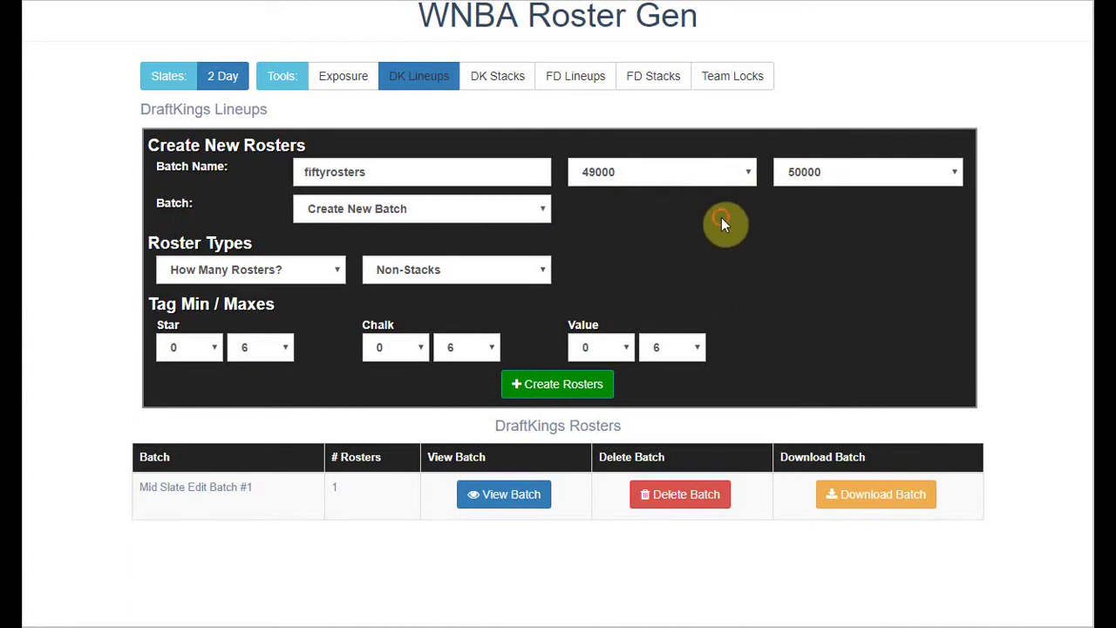
{"action": "left_click", "coordinate": [397, 212]}
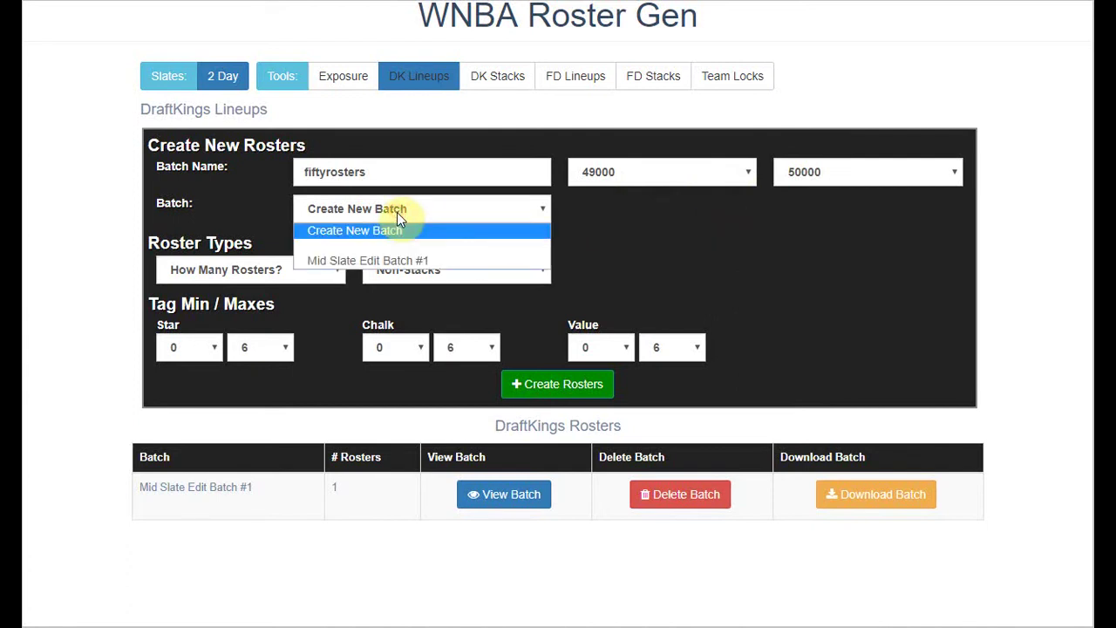
{"action": "left_click", "coordinate": [397, 212]}
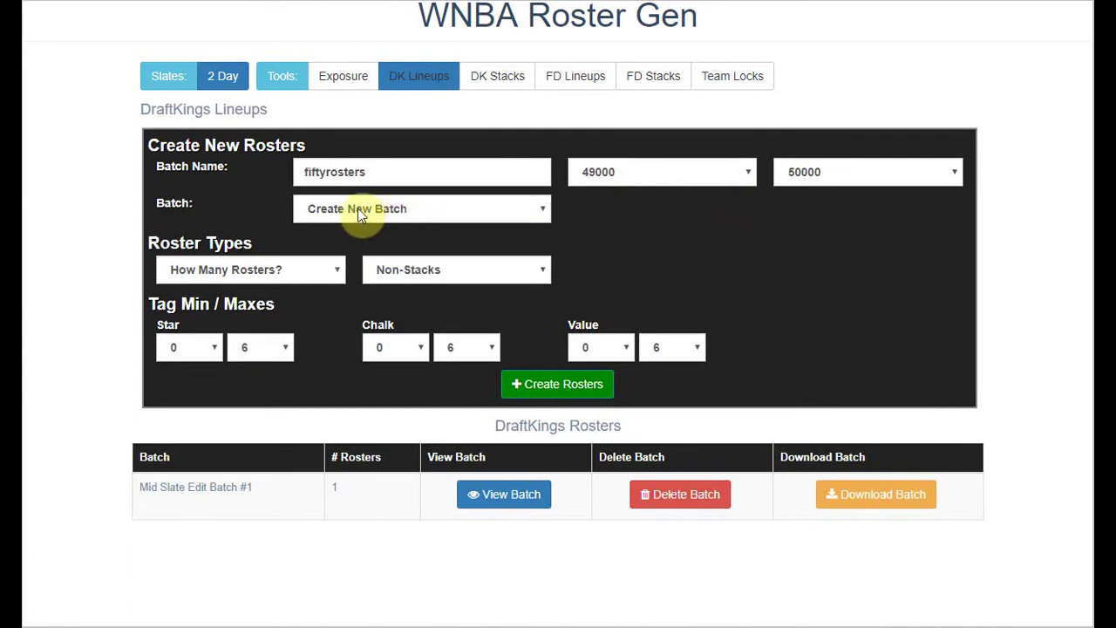
{"action": "left_click", "coordinate": [358, 212]}
{"action": "left_click", "coordinate": [383, 206]}
{"action": "left_click", "coordinate": [386, 208]}
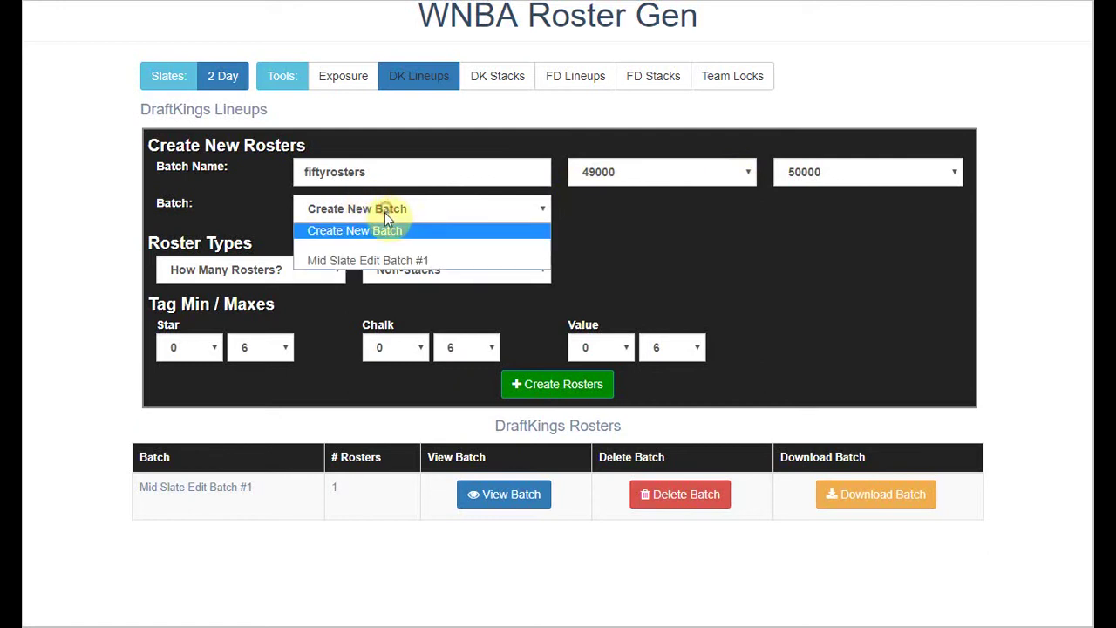
{"action": "left_click", "coordinate": [658, 233]}
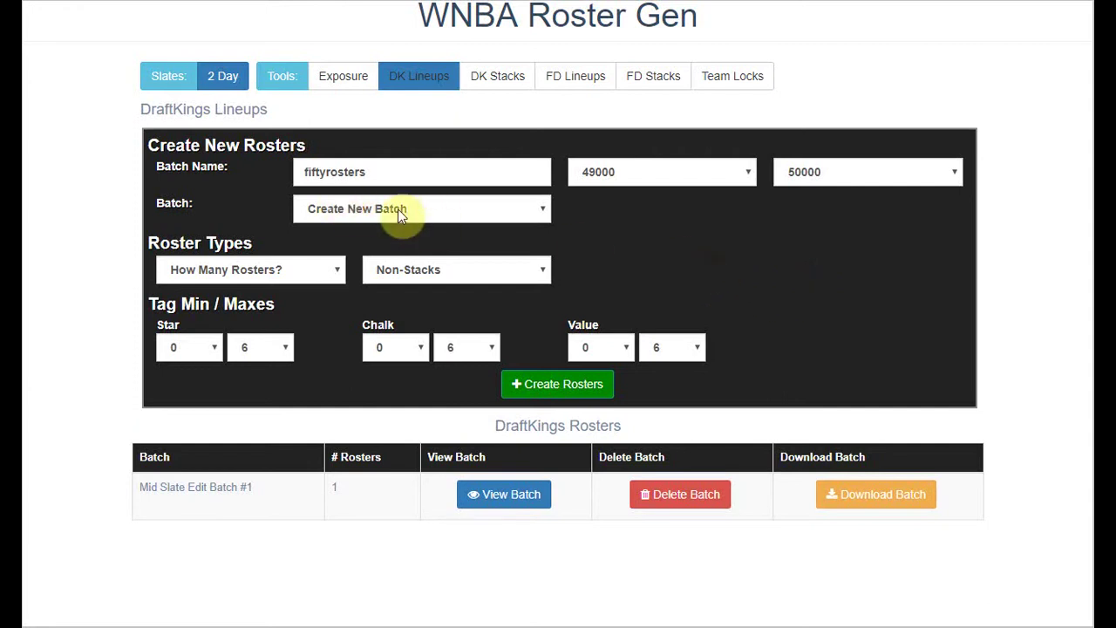
Set the roster count to 50 with the Non-Stacks type and generate the rosters as a new batch
{"action": "left_click", "coordinate": [307, 268]}
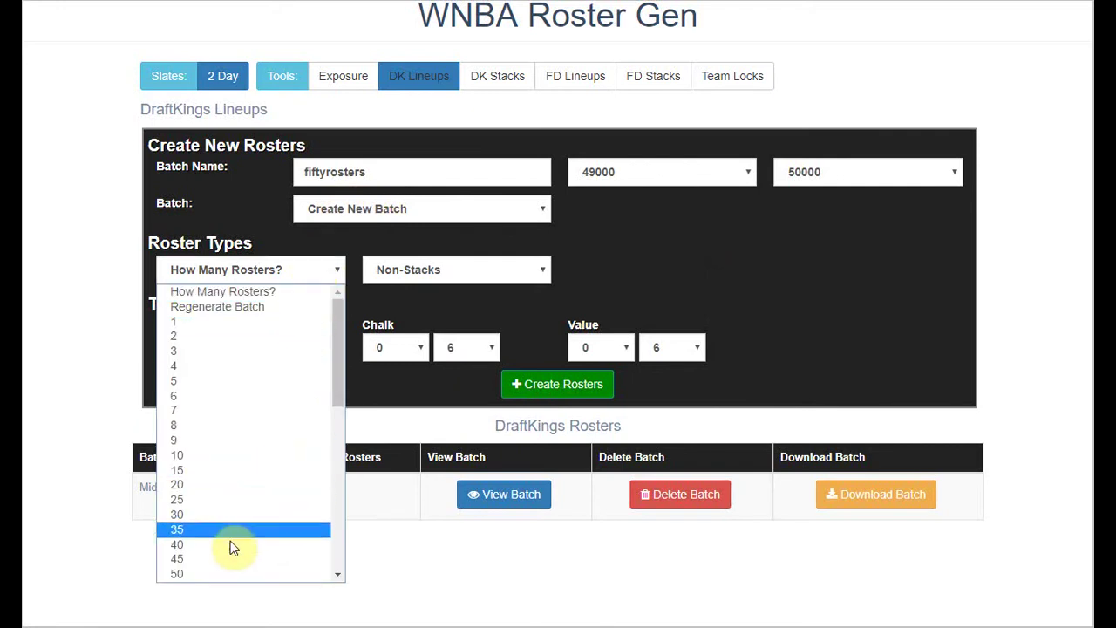
{"action": "left_click", "coordinate": [215, 575]}
{"action": "left_click", "coordinate": [435, 272]}
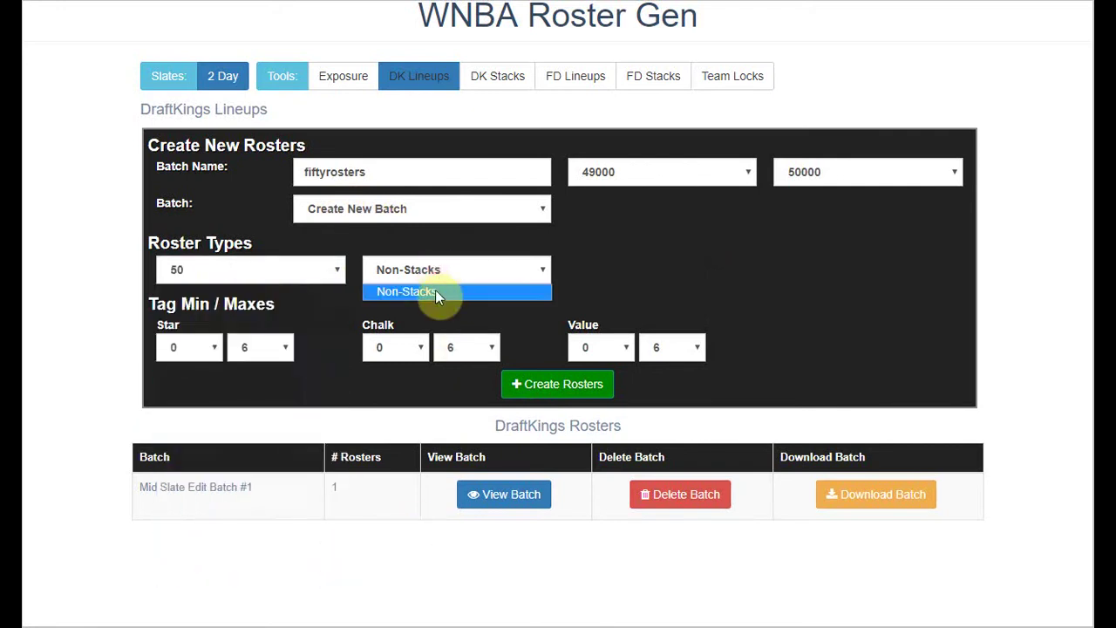
{"action": "left_click", "coordinate": [680, 256]}
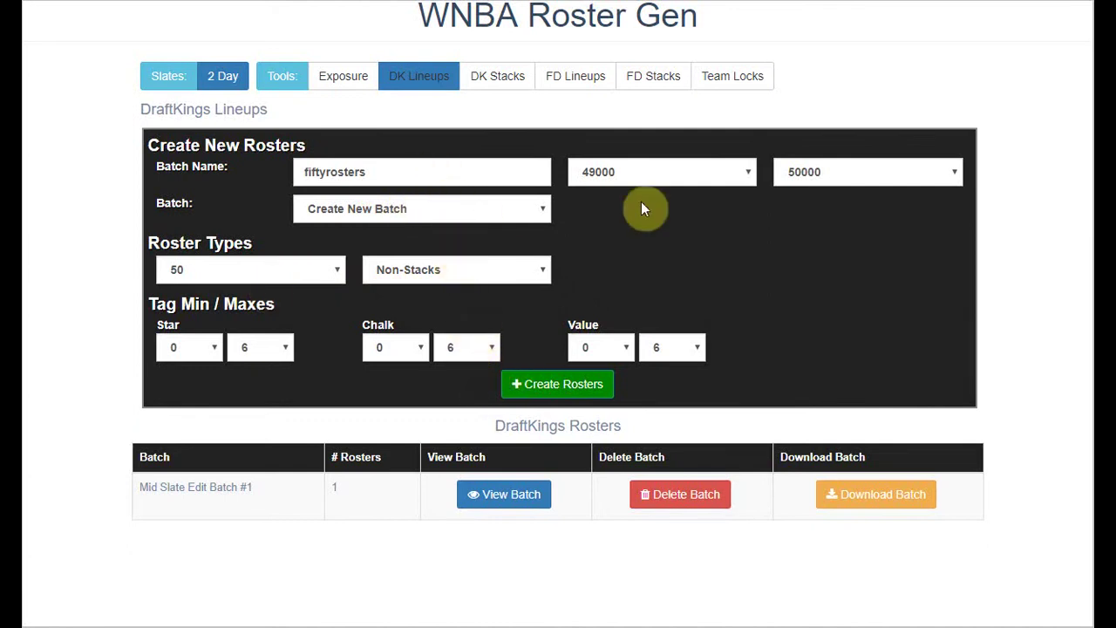
{"action": "left_click", "coordinate": [562, 388]}
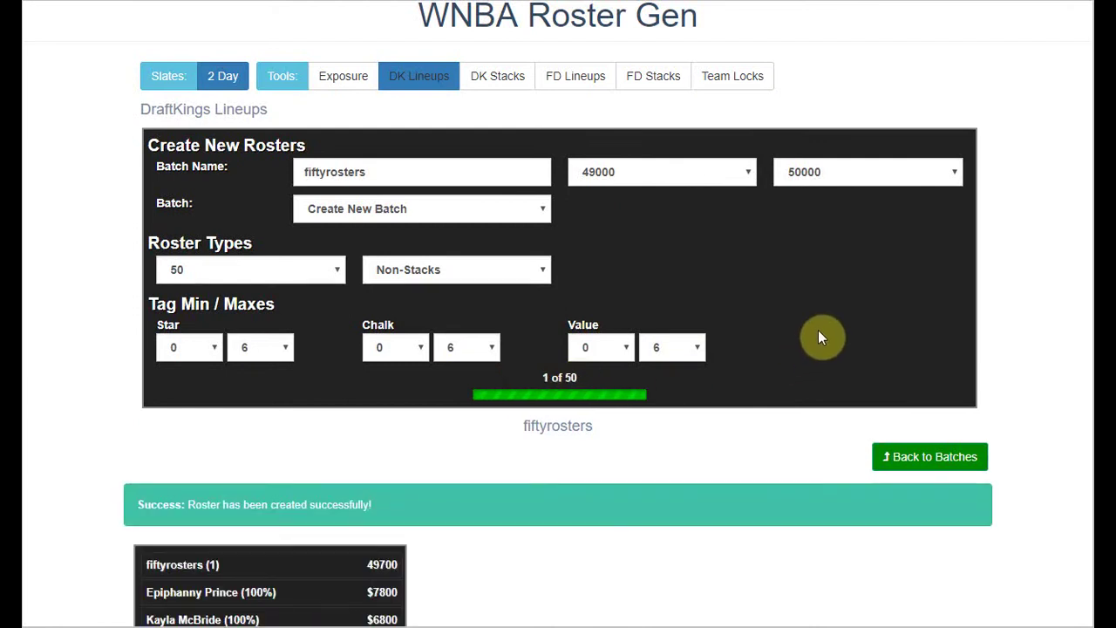
Compare target and actual player exposures for the generated batch, and look over its individual roster cards
{"action": "scroll", "coordinate": [818, 329], "scroll_direction": "down", "scroll_amount": 1}
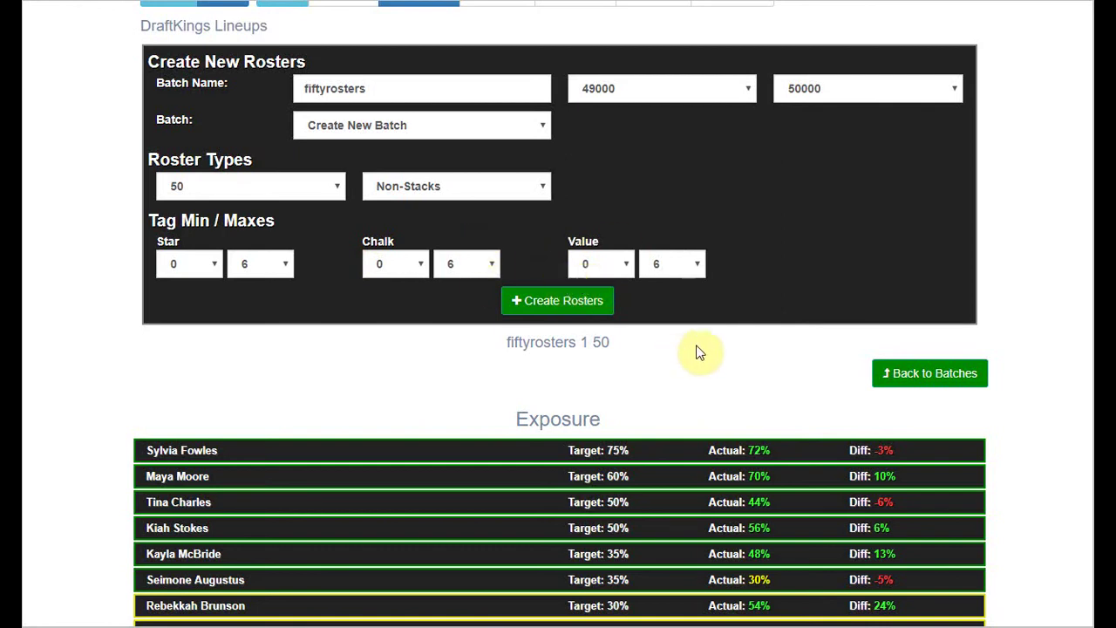
{"action": "scroll", "coordinate": [704, 330], "scroll_direction": "down", "scroll_amount": 3}
{"action": "scroll", "coordinate": [704, 330], "scroll_direction": "down", "scroll_amount": 1}
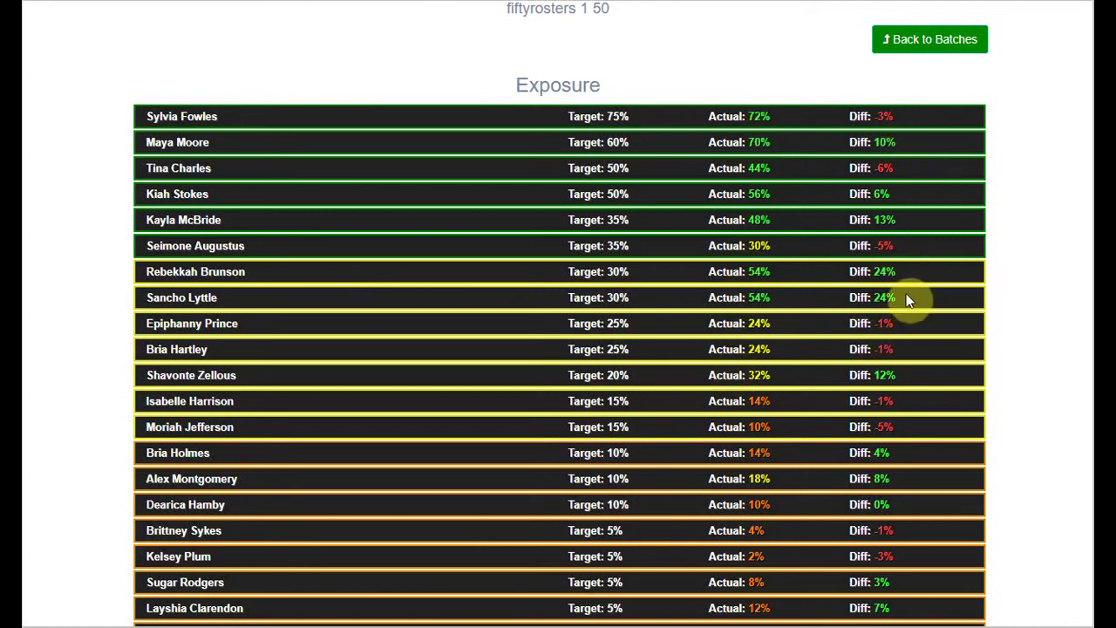
{"action": "scroll", "coordinate": [907, 193], "scroll_direction": "down", "scroll_amount": 2}
{"action": "scroll", "coordinate": [910, 200], "scroll_direction": "up", "scroll_amount": 1}
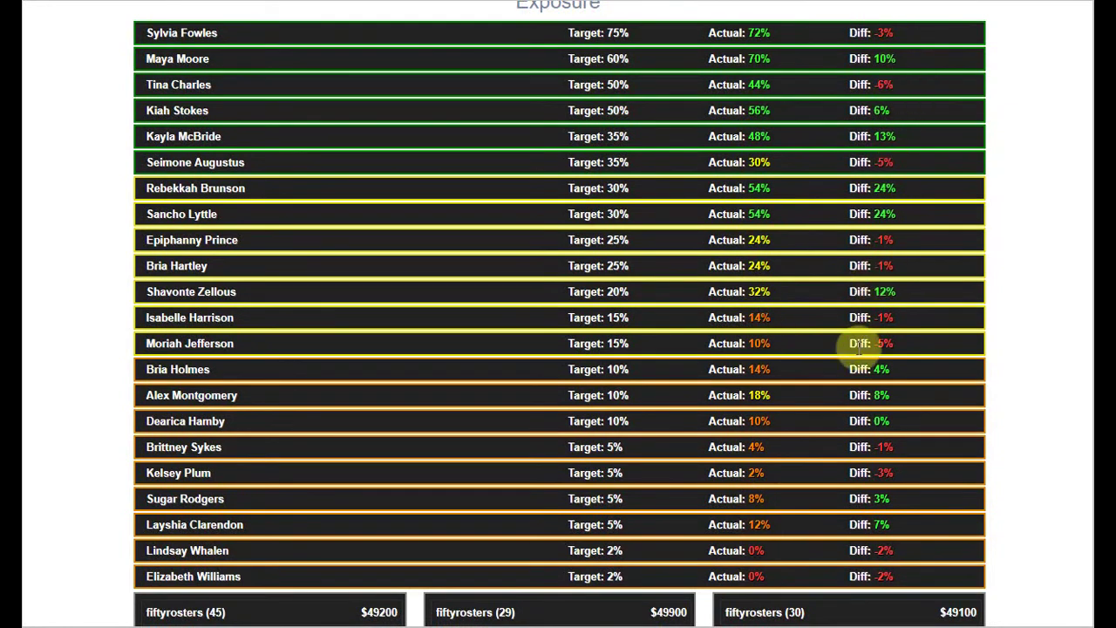
{"action": "scroll", "coordinate": [861, 330], "scroll_direction": "up", "scroll_amount": 1}
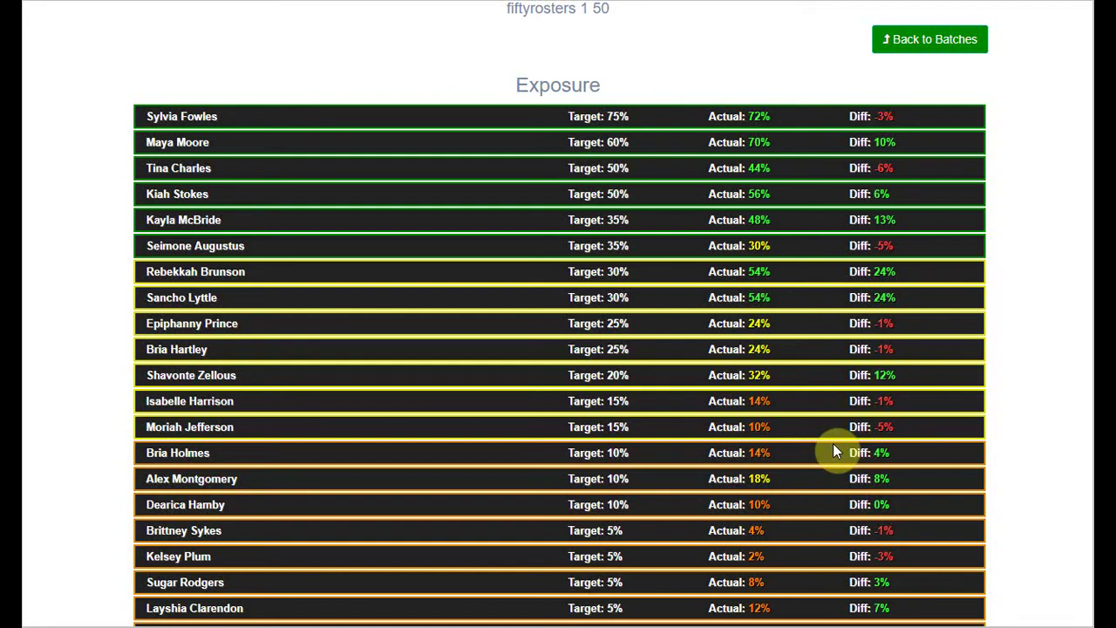
{"action": "scroll", "coordinate": [812, 392], "scroll_direction": "down", "scroll_amount": 2}
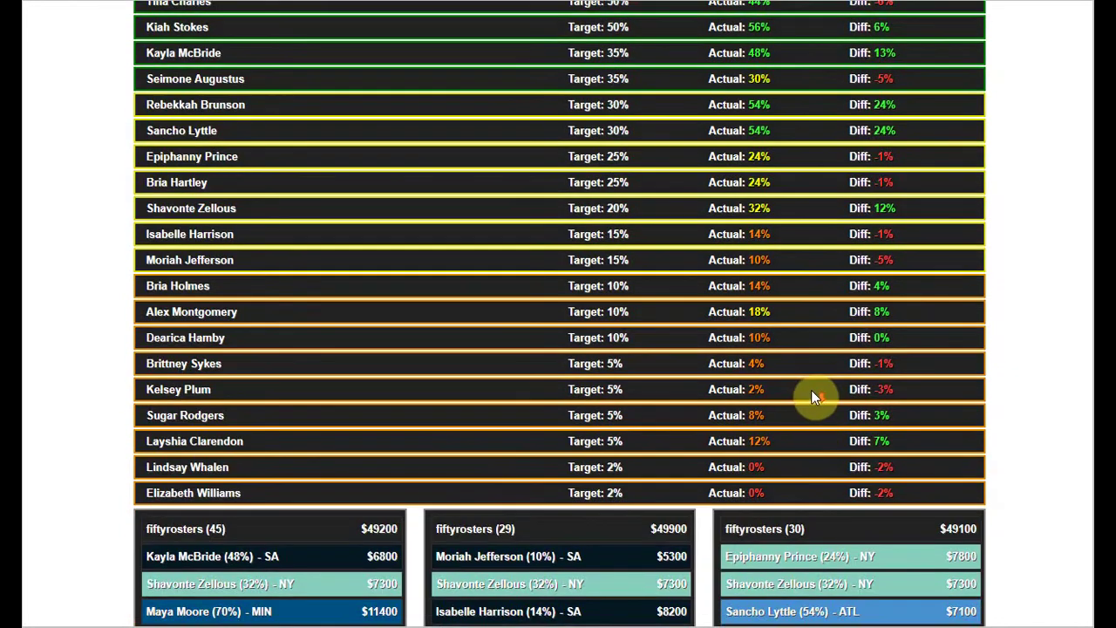
{"action": "scroll", "coordinate": [813, 394], "scroll_direction": "up", "scroll_amount": 2}
{"action": "scroll", "coordinate": [812, 389], "scroll_direction": "up", "scroll_amount": 1}
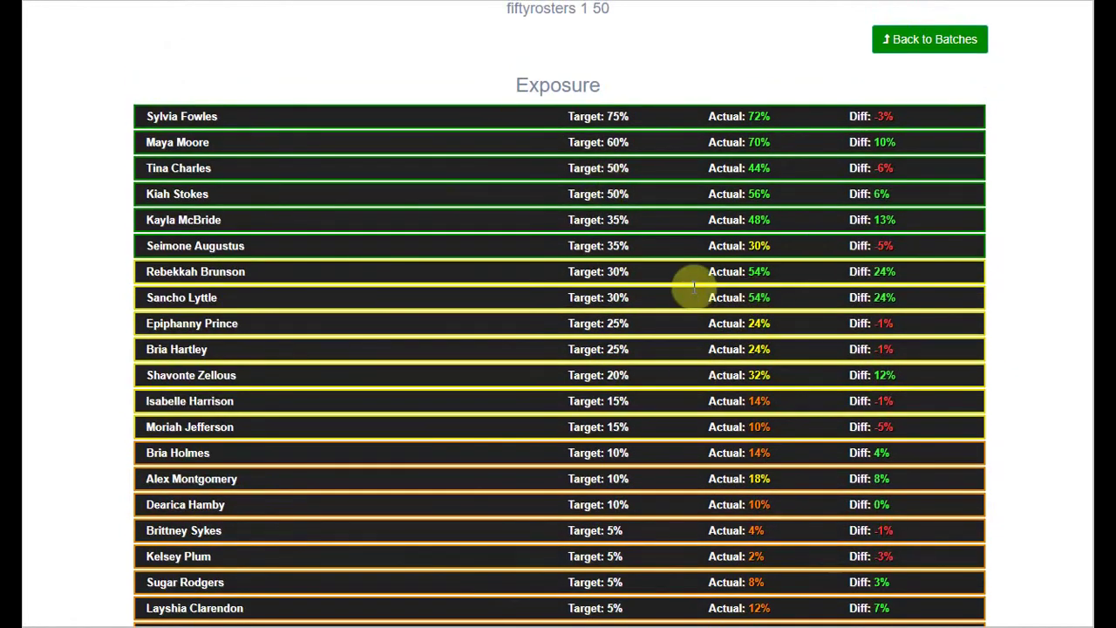
{"action": "scroll", "coordinate": [693, 279], "scroll_direction": "down", "scroll_amount": 5}
{"action": "scroll", "coordinate": [693, 279], "scroll_direction": "down", "scroll_amount": 2}
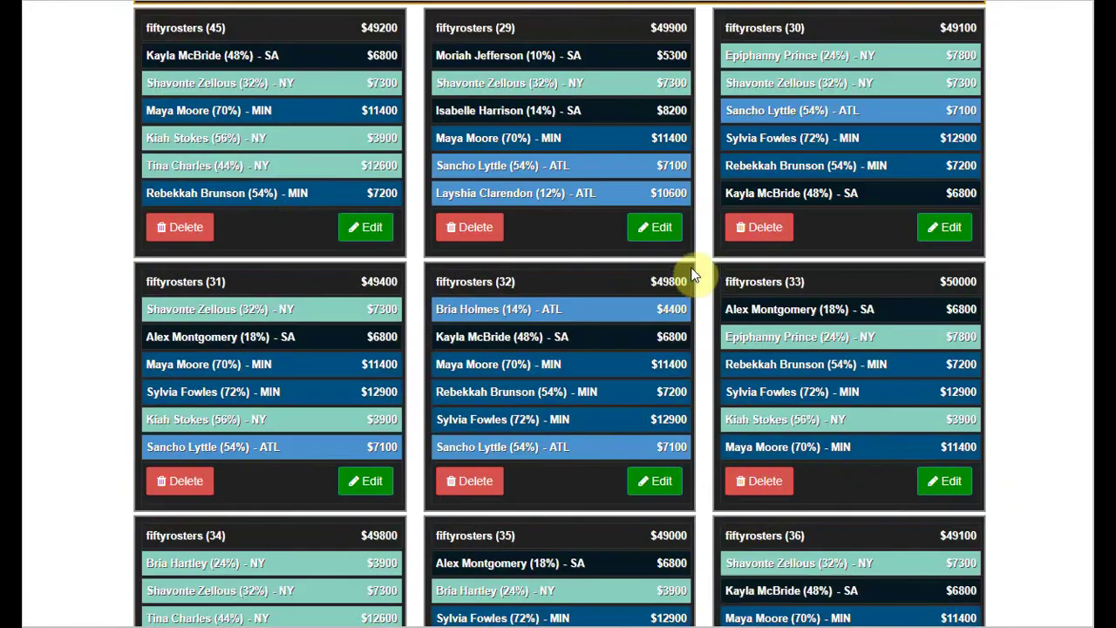
{"action": "scroll", "coordinate": [876, 321], "scroll_direction": "up", "scroll_amount": 3}
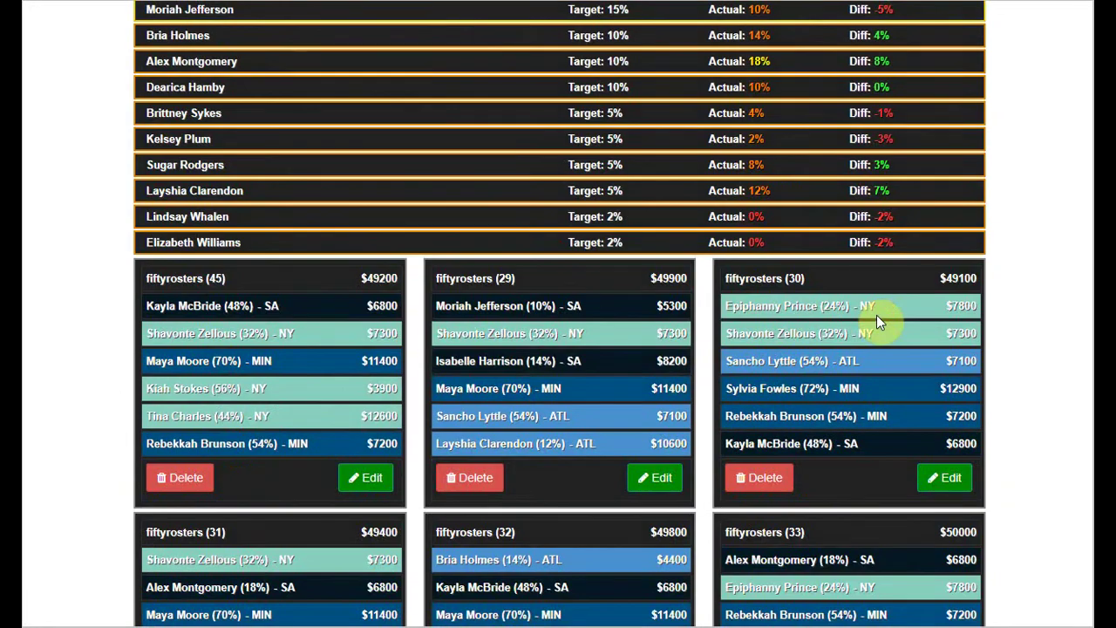
{"action": "scroll", "coordinate": [876, 315], "scroll_direction": "down", "scroll_amount": 1}
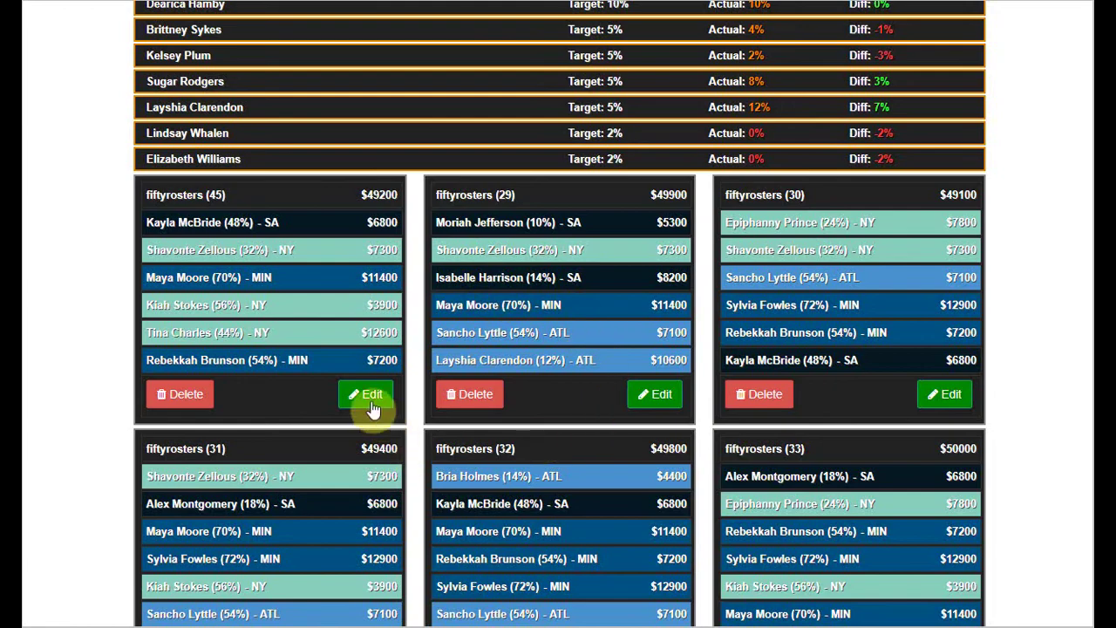
Return to the batch list, reload the DraftKings lineups tool, and reopen the fiftyrosters batch
{"action": "scroll", "coordinate": [741, 325], "scroll_direction": "up", "scroll_amount": 8}
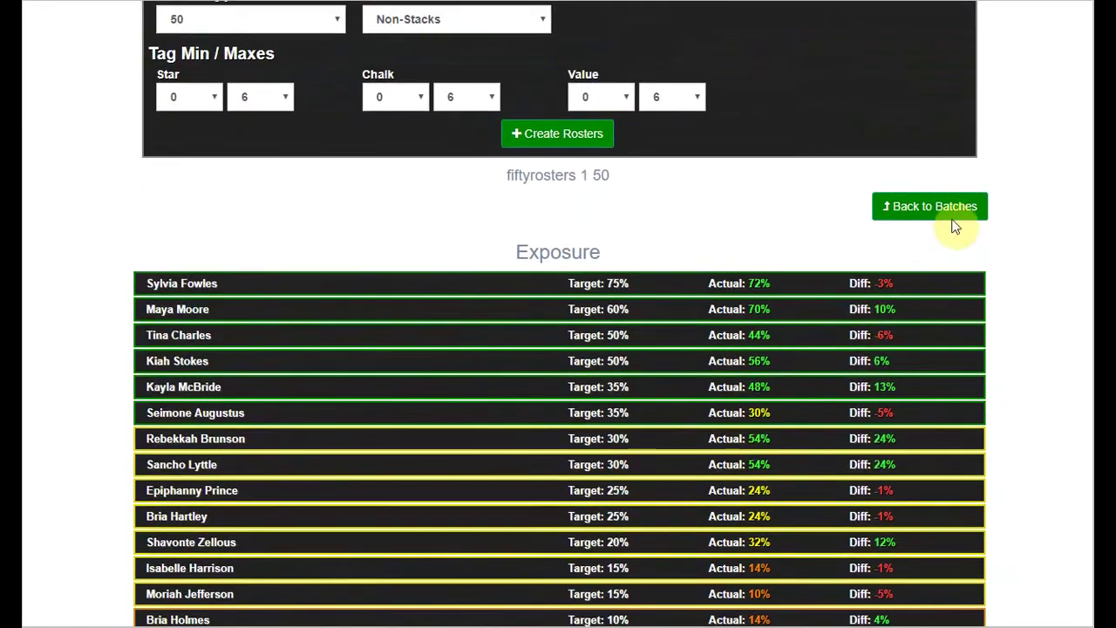
{"action": "left_click", "coordinate": [939, 213]}
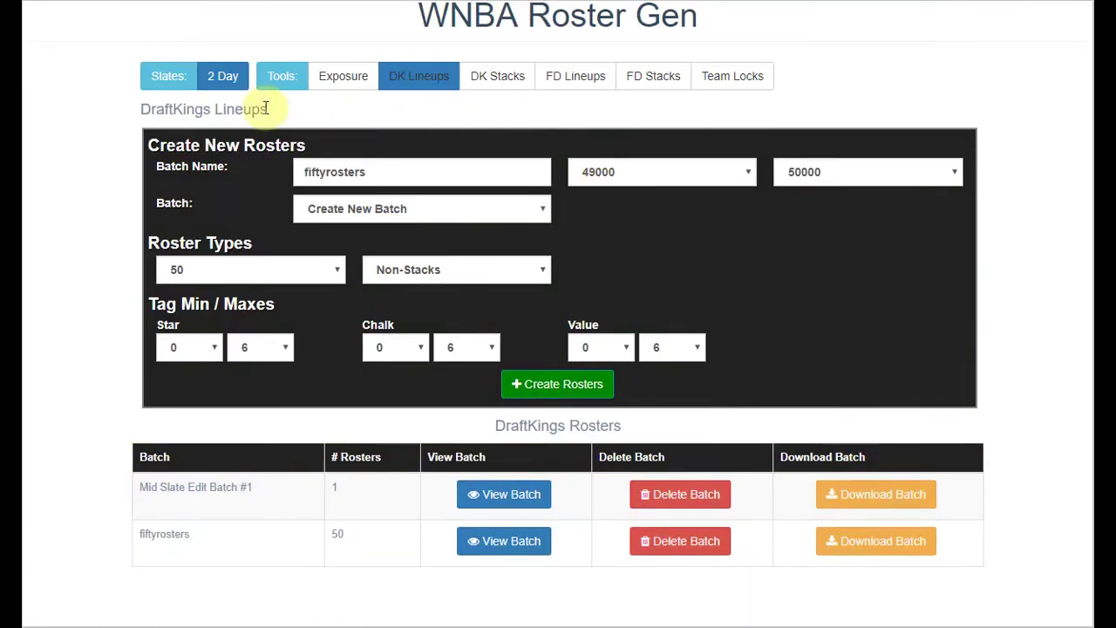
{"action": "left_click", "coordinate": [403, 79]}
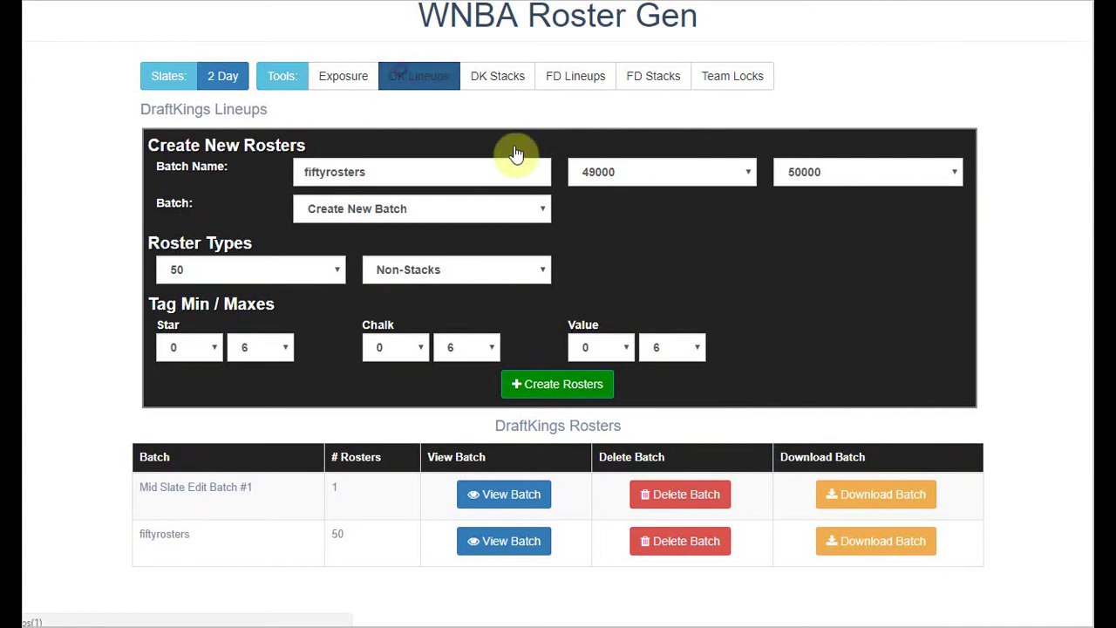
{"action": "left_click", "coordinate": [509, 545]}
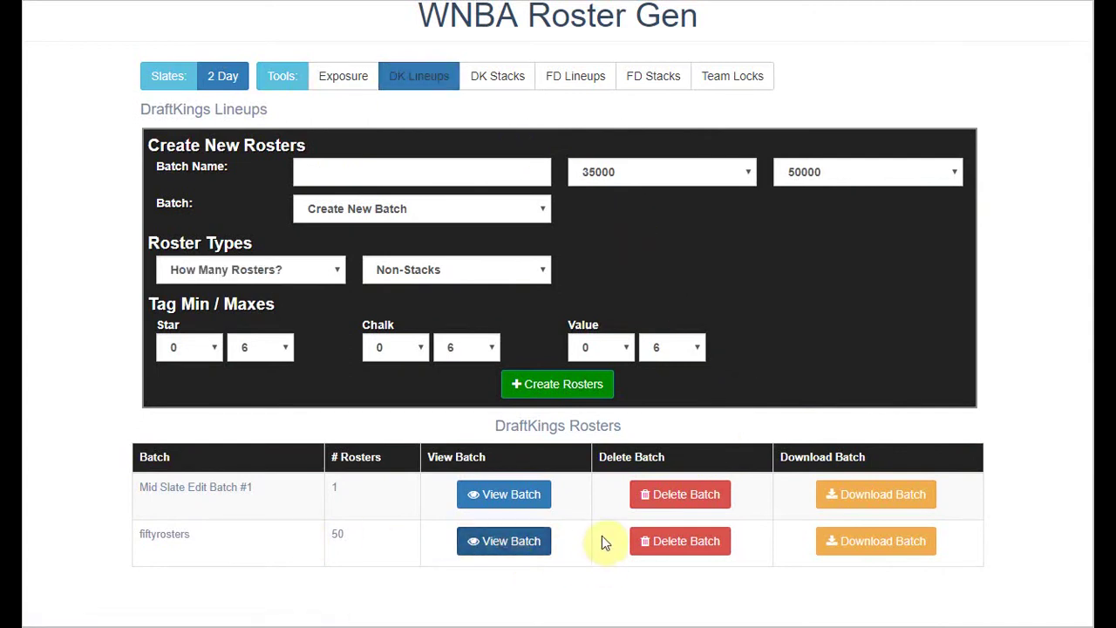
Open the fiftyrosters (29) lineup for editing
{"action": "scroll", "coordinate": [733, 394], "scroll_direction": "down", "scroll_amount": 15}
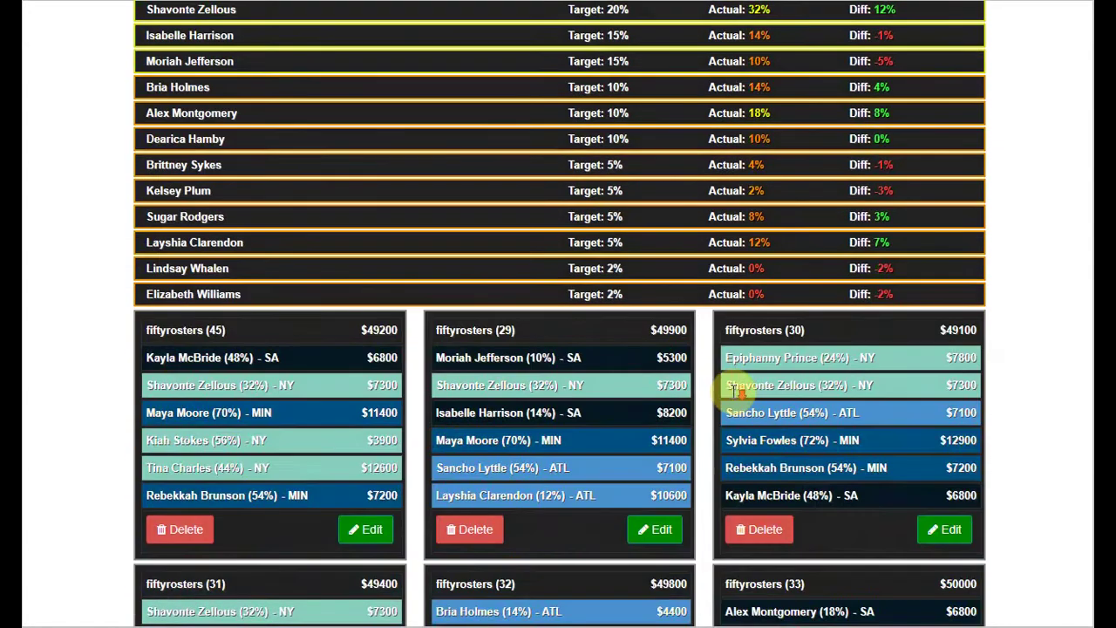
{"action": "scroll", "coordinate": [736, 394], "scroll_direction": "up", "scroll_amount": 10}
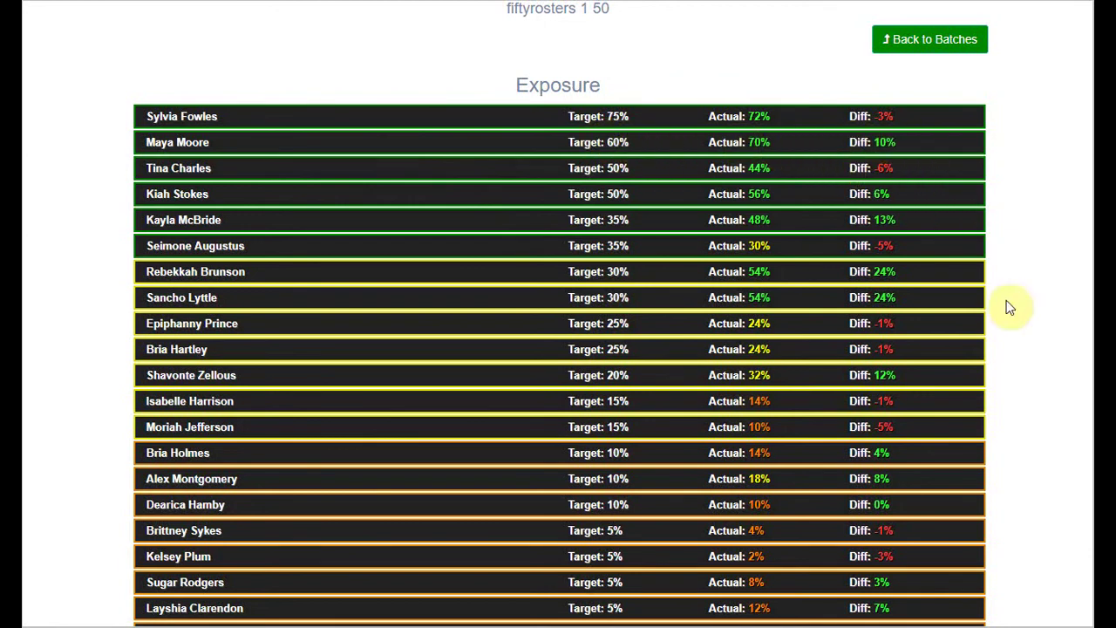
{"action": "scroll", "coordinate": [1003, 296], "scroll_direction": "down", "scroll_amount": 7}
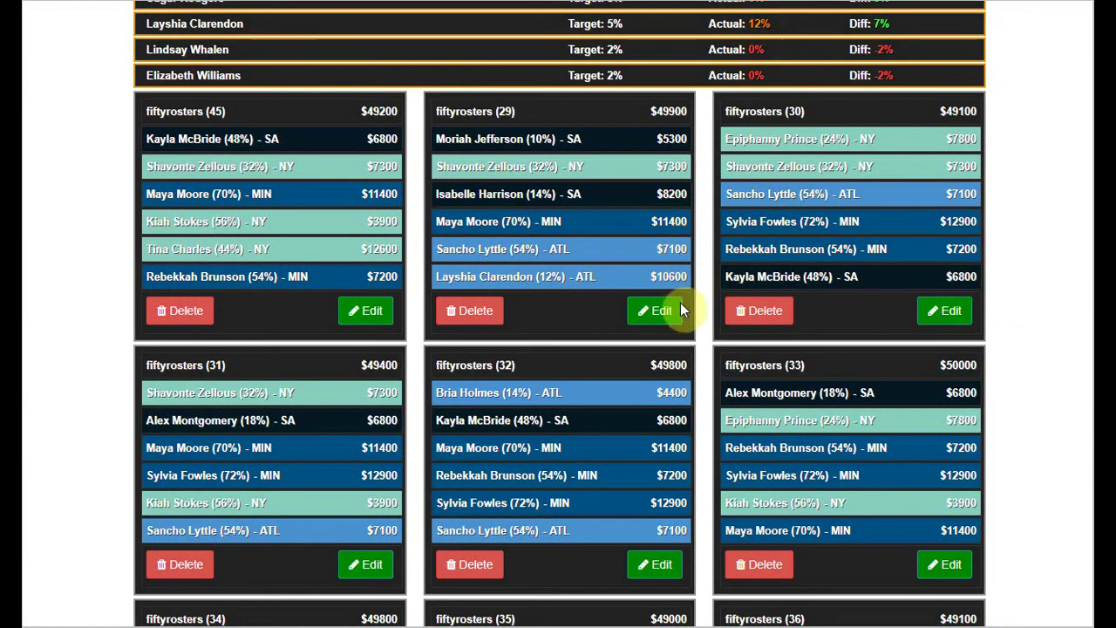
{"action": "left_click", "coordinate": [660, 312]}
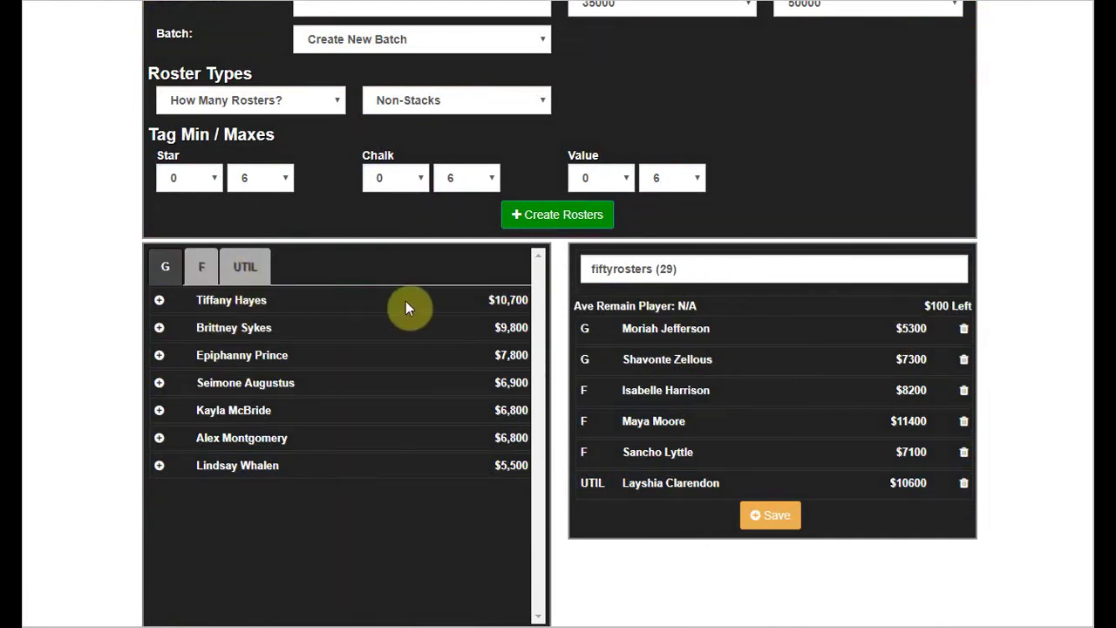
Replace forwards Maya Moore and Sancho Lyttle with Tina Charles and Dearica Hamby in the fiftyrosters (29) lineup, and save it
{"action": "left_click", "coordinate": [963, 421]}
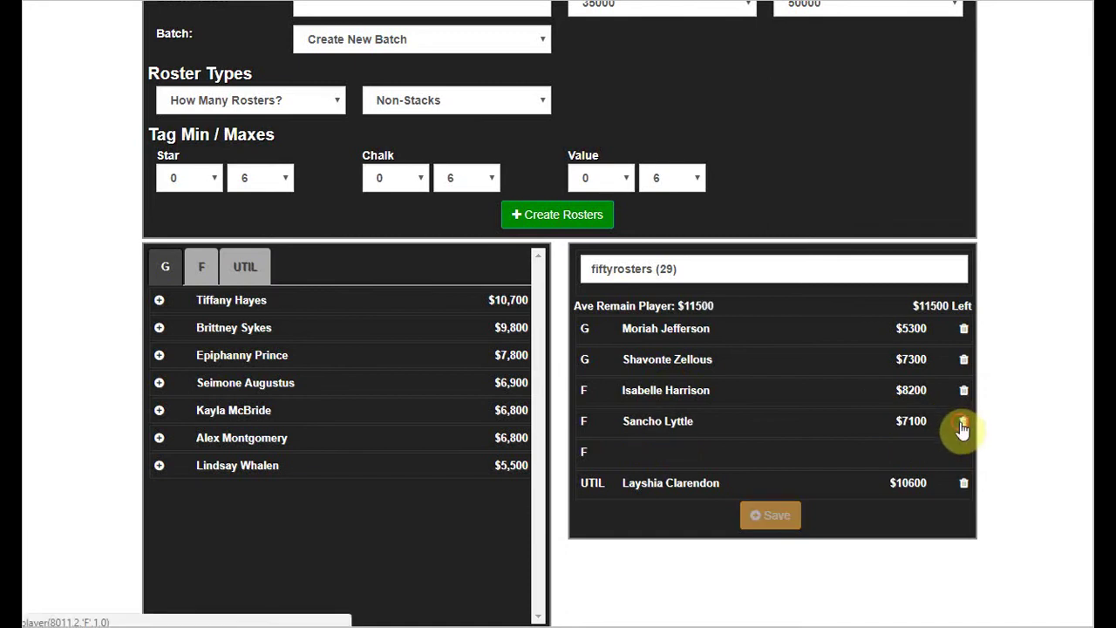
{"action": "left_click", "coordinate": [963, 423]}
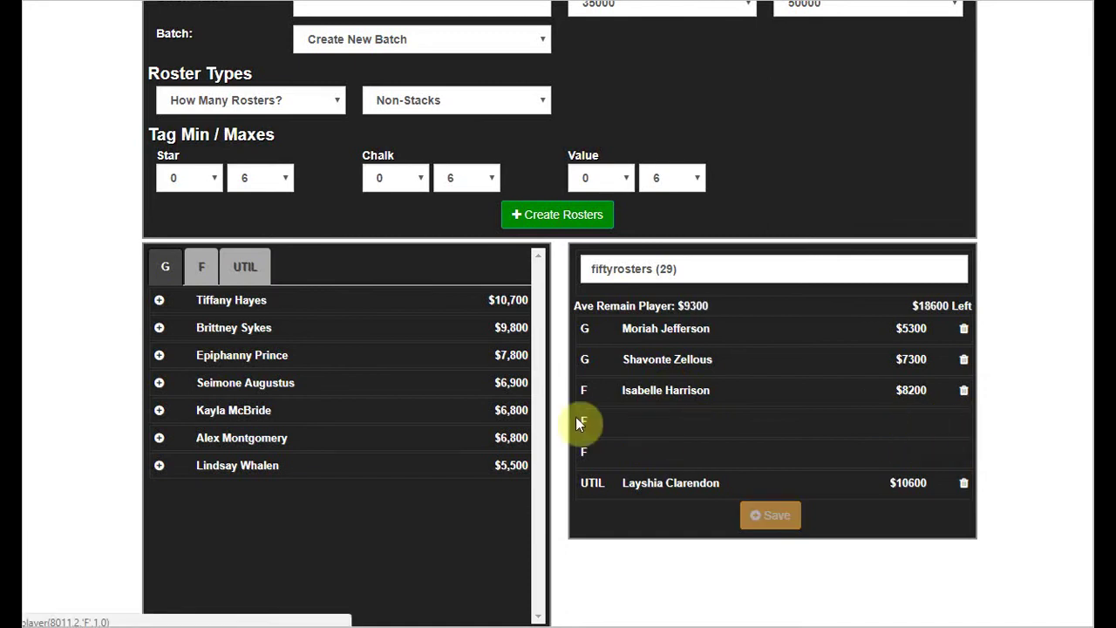
{"action": "left_click", "coordinate": [212, 270]}
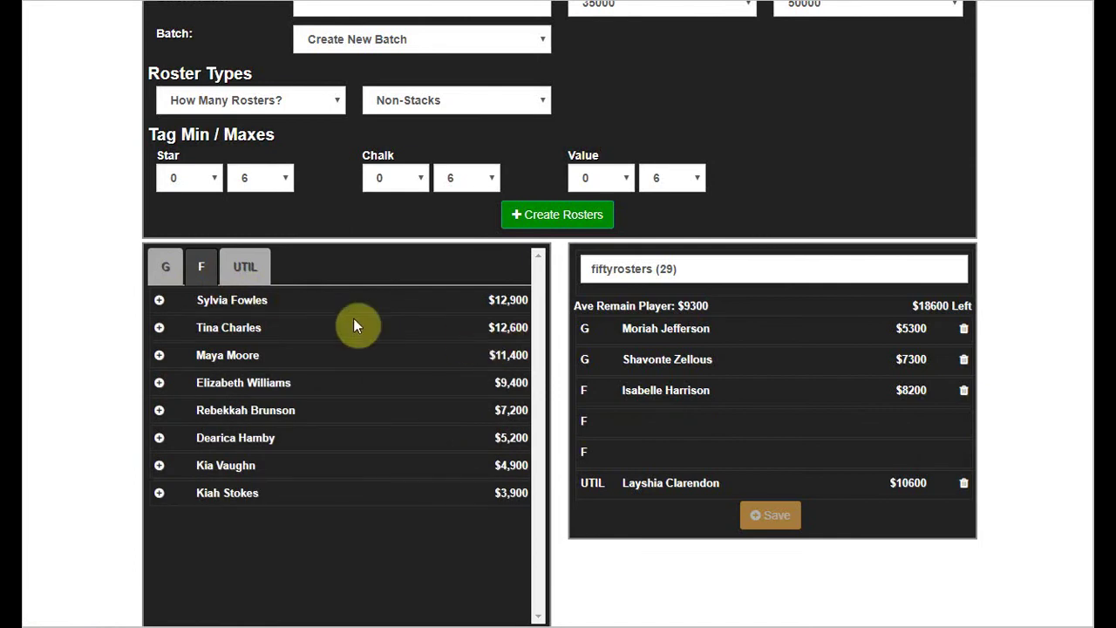
{"action": "left_click", "coordinate": [159, 327]}
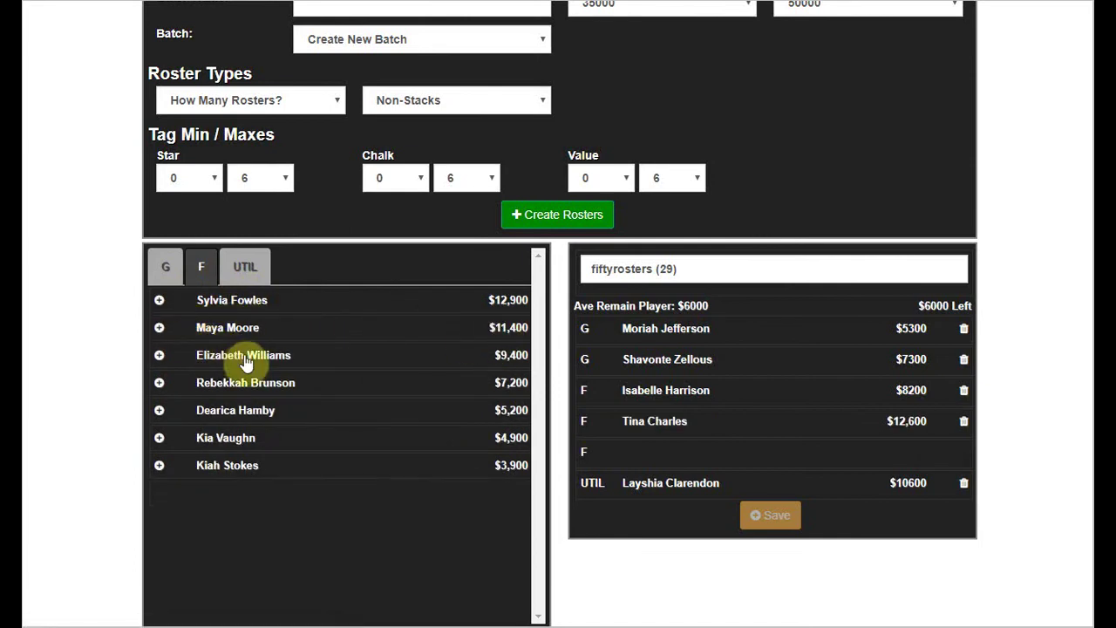
{"action": "left_click", "coordinate": [158, 410]}
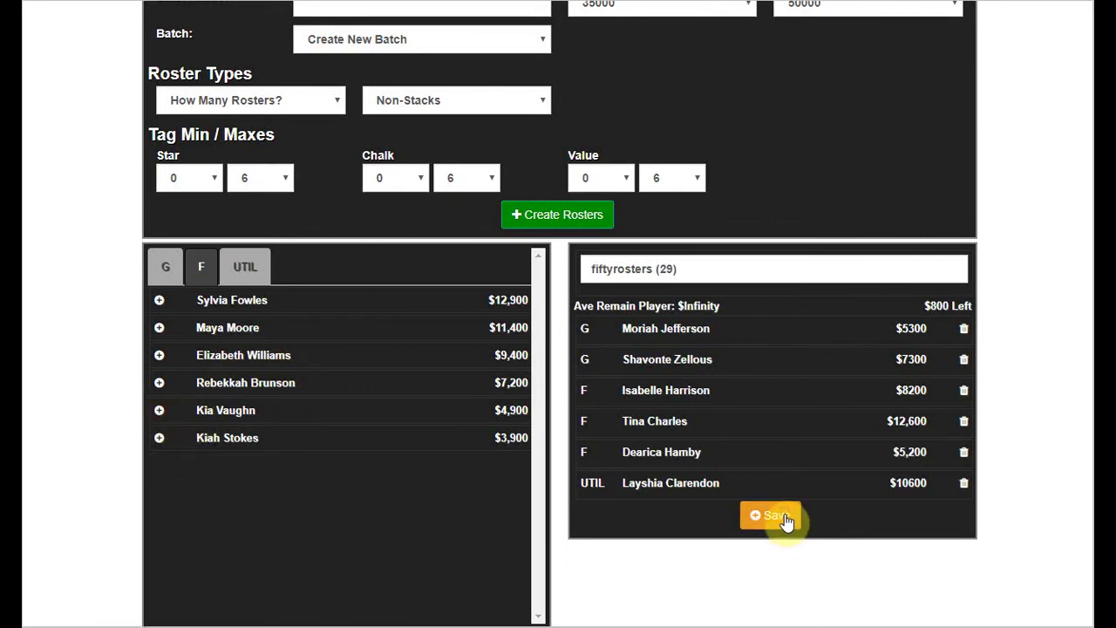
Check the edited fiftyrosters (29) card and compare the batch's target and actual player exposures
{"action": "scroll", "coordinate": [985, 508], "scroll_direction": "down", "scroll_amount": 10}
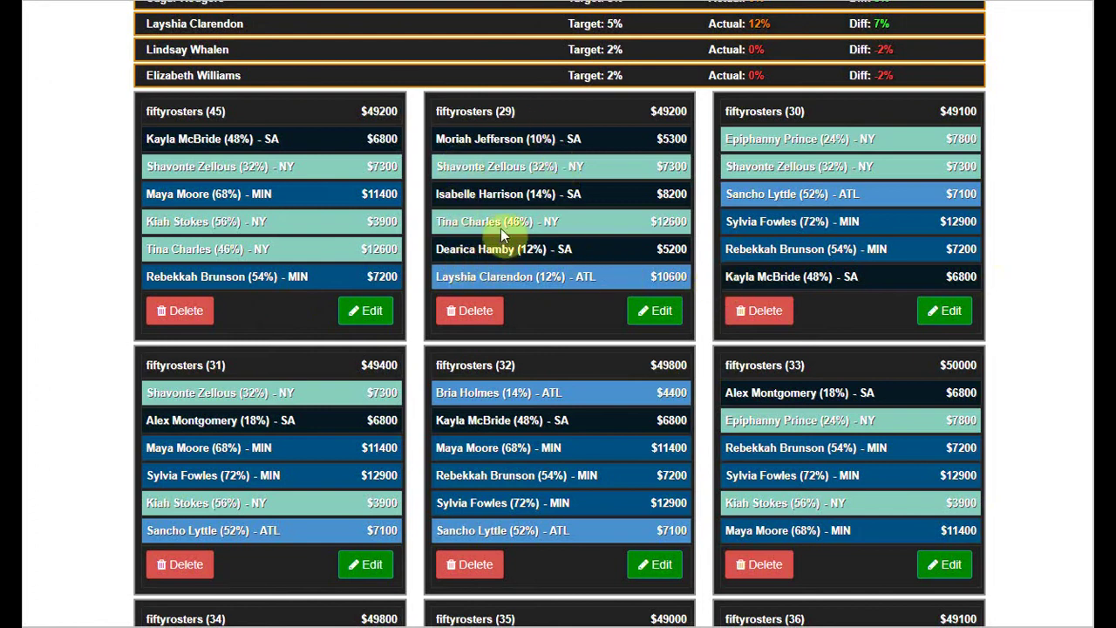
{"action": "scroll", "coordinate": [553, 275], "scroll_direction": "up", "scroll_amount": 7}
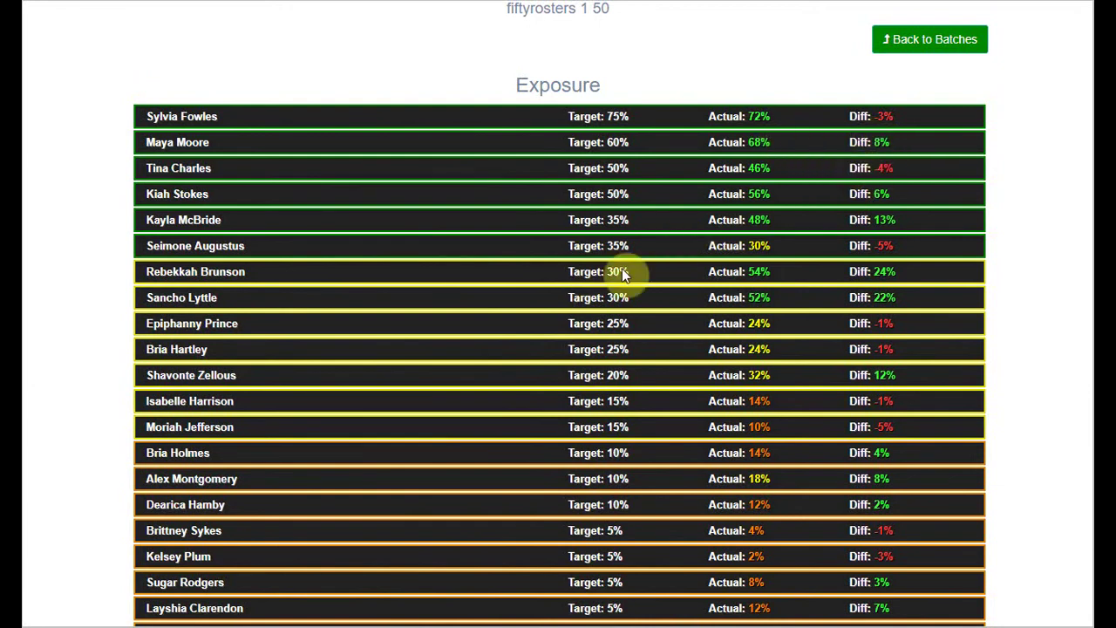
{"action": "scroll", "coordinate": [660, 218], "scroll_direction": "down", "scroll_amount": 3}
{"action": "scroll", "coordinate": [655, 229], "scroll_direction": "down", "scroll_amount": 4}
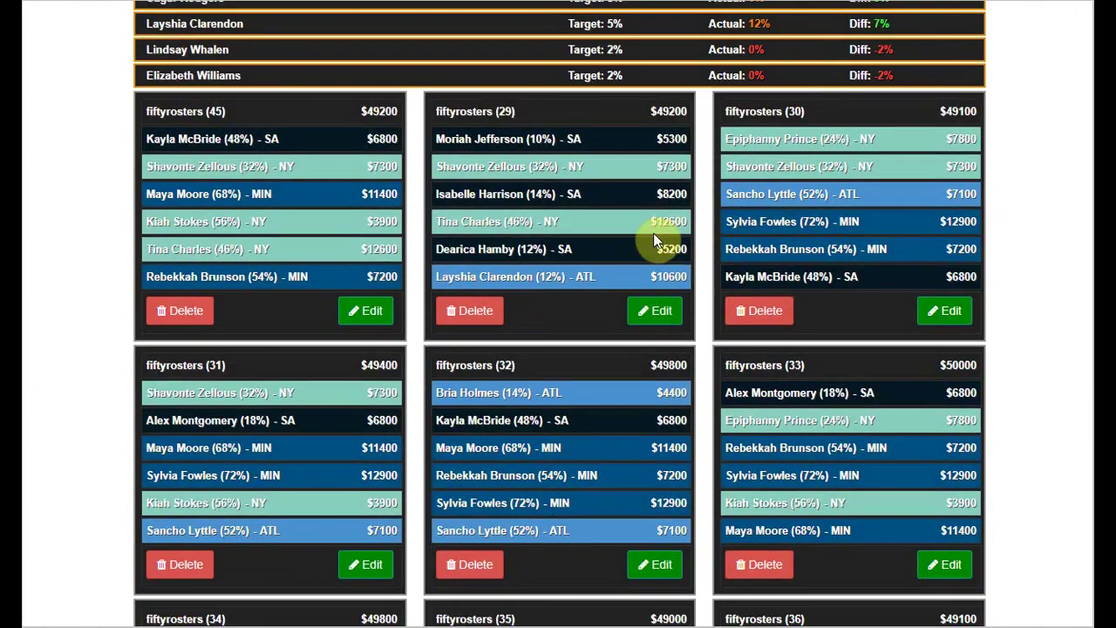
{"action": "scroll", "coordinate": [653, 233], "scroll_direction": "up", "scroll_amount": 4}
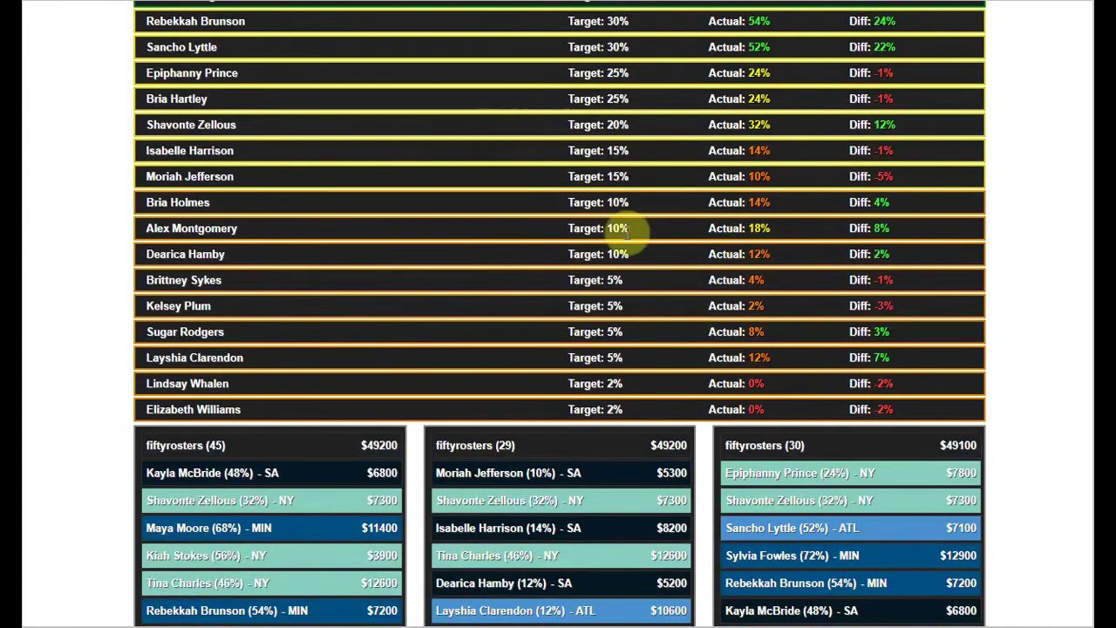
{"action": "scroll", "coordinate": [525, 228], "scroll_direction": "up", "scroll_amount": 2}
{"action": "scroll", "coordinate": [621, 209], "scroll_direction": "up", "scroll_amount": 3}
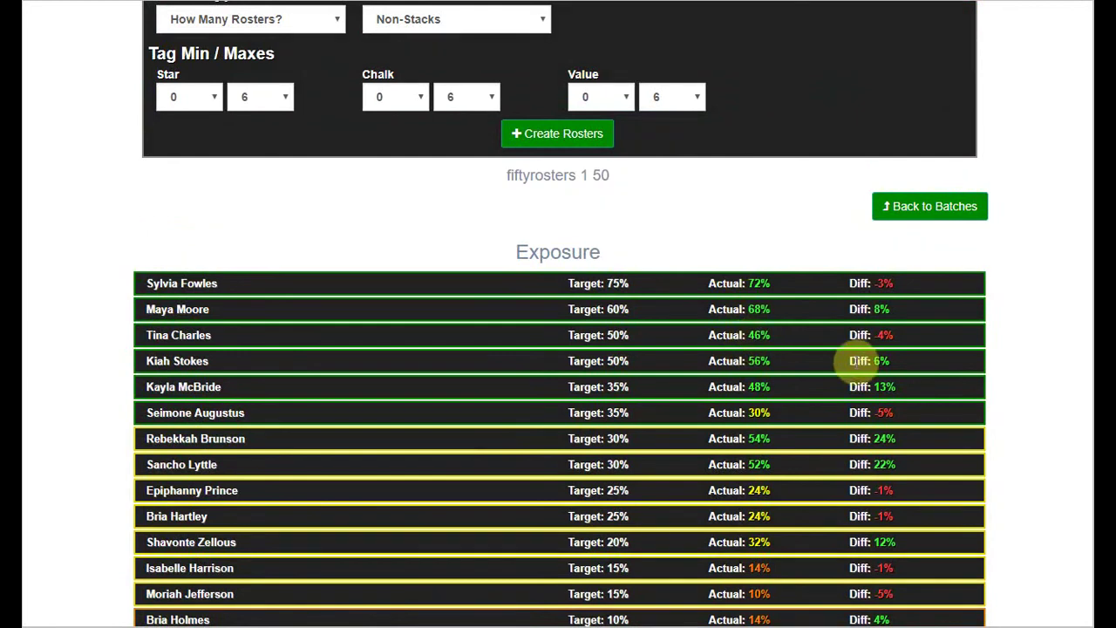
{"action": "scroll", "coordinate": [911, 334], "scroll_direction": "up", "scroll_amount": 1}
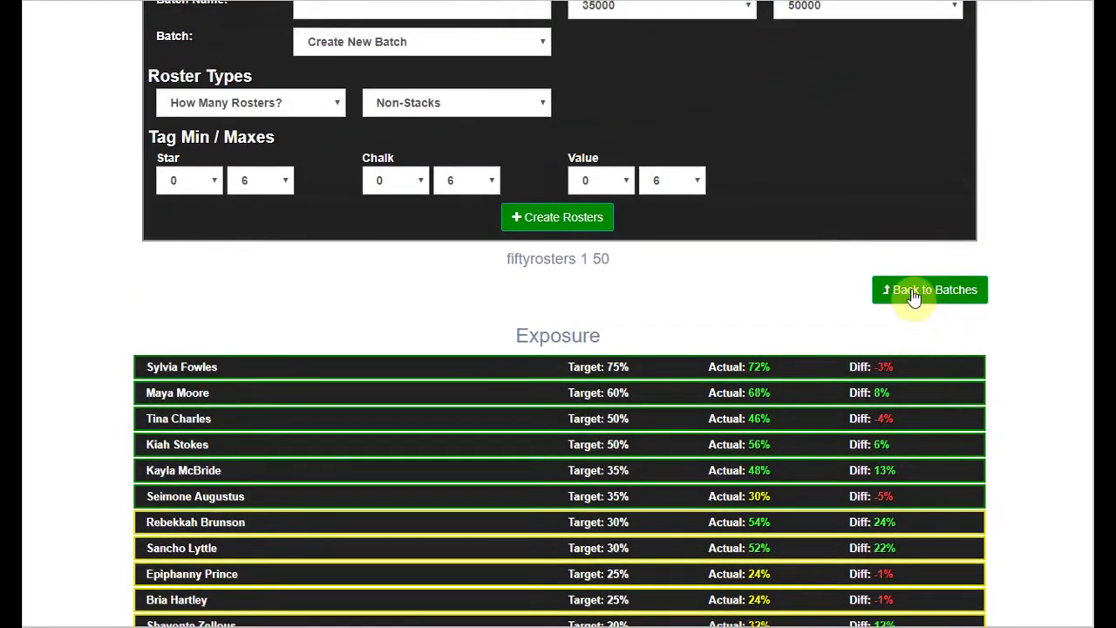
Return to the batch list, delete Mid Slate Edit Batch #1 and download the fiftyrosters batch
{"action": "left_click", "coordinate": [913, 296]}
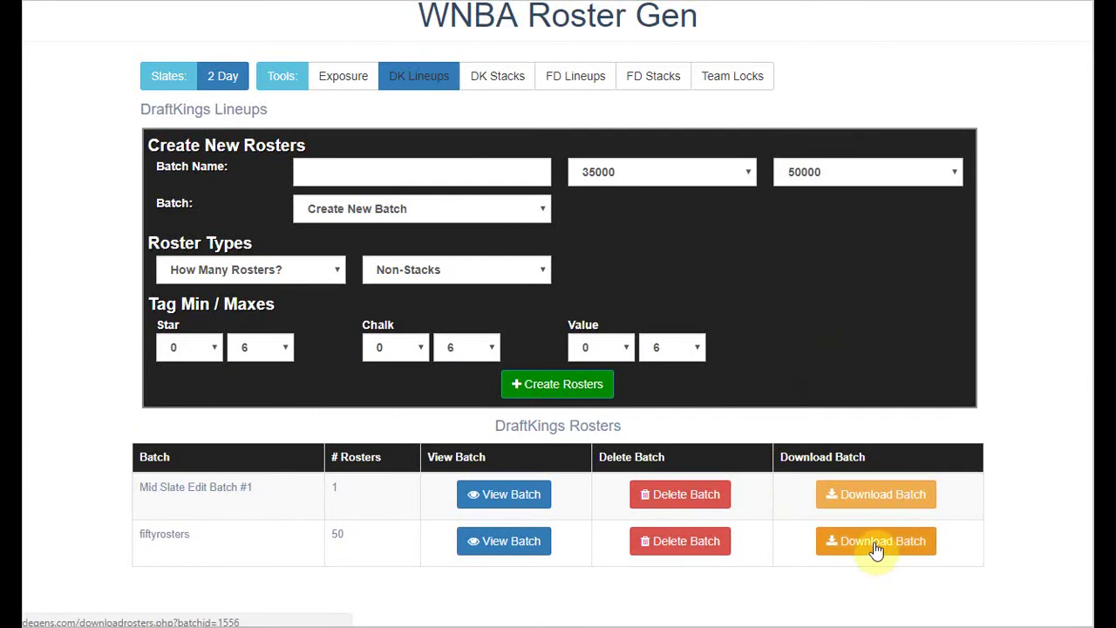
{"action": "left_click", "coordinate": [687, 494]}
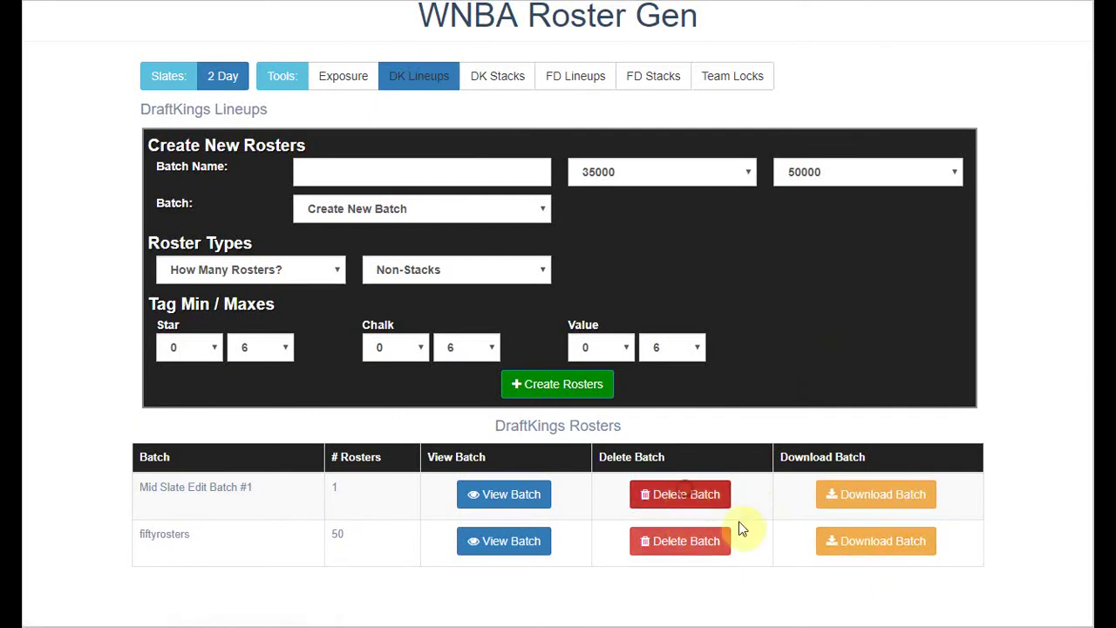
{"action": "left_click", "coordinate": [847, 496]}
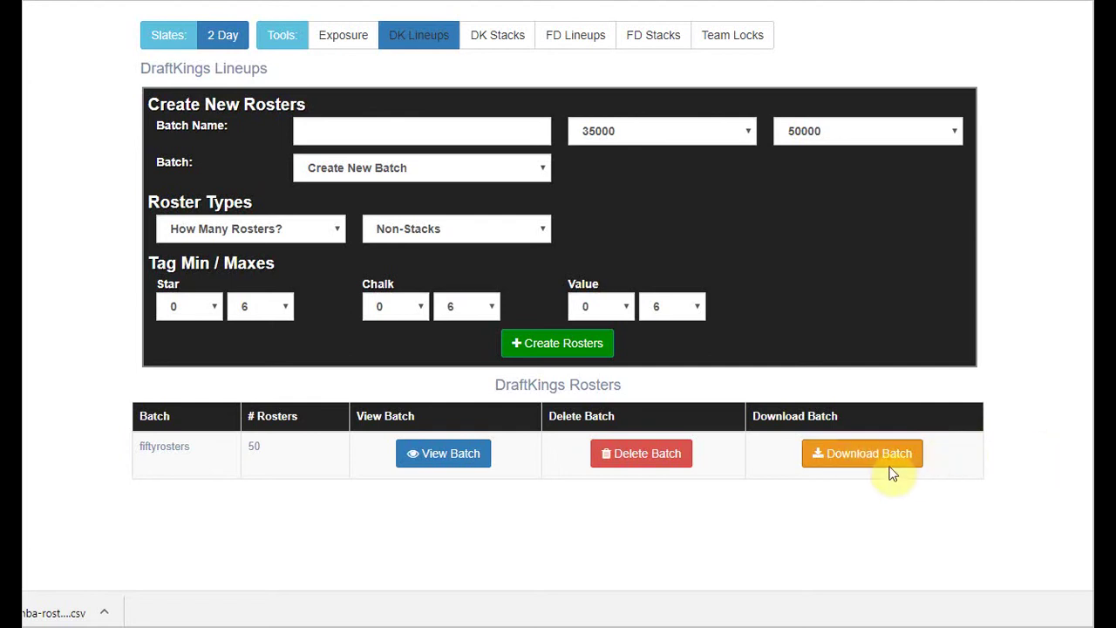
Open the WNBA DK Edit Entries page to view the DraftKings entries CSV upload form
{"action": "scroll", "coordinate": [880, 428], "scroll_direction": "up", "scroll_amount": 3}
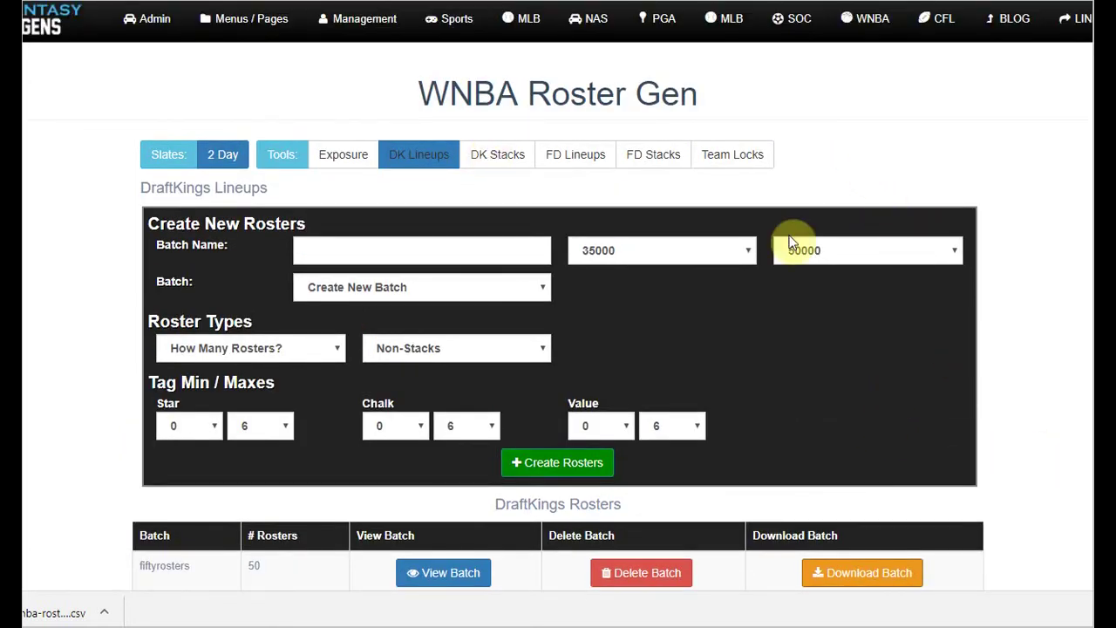
{"action": "left_click", "coordinate": [862, 162]}
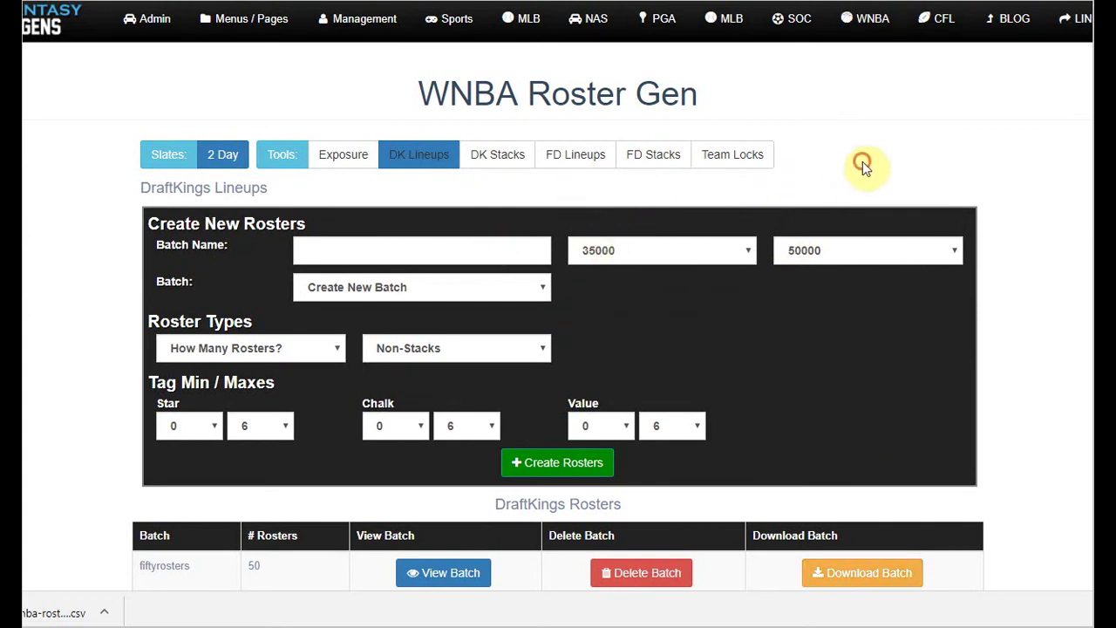
{"action": "left_click", "coordinate": [863, 18]}
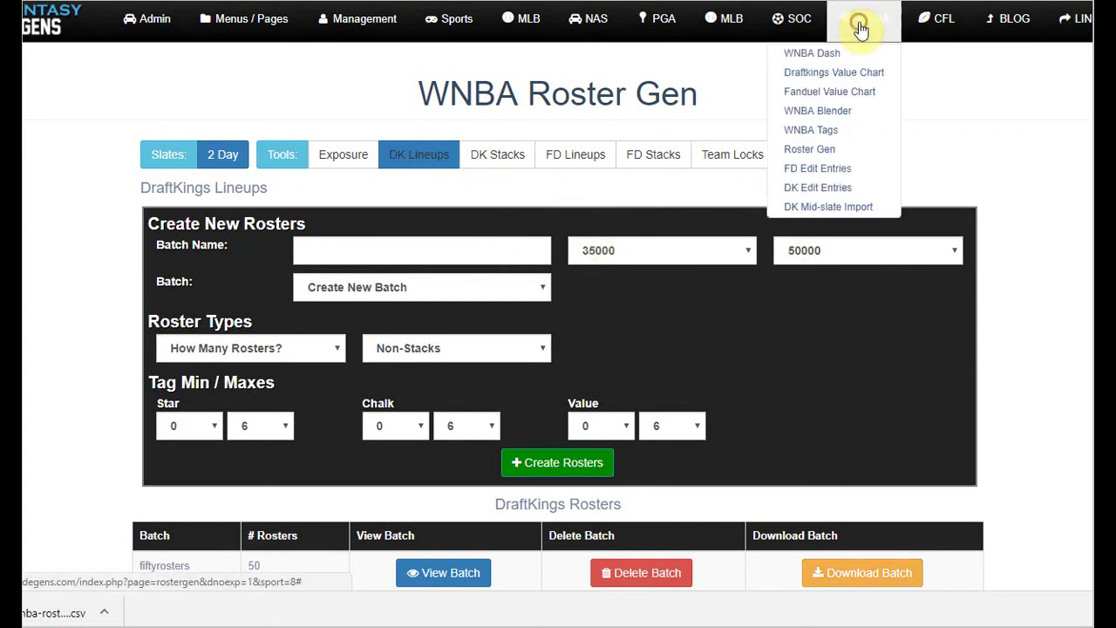
{"action": "left_click", "coordinate": [835, 185]}
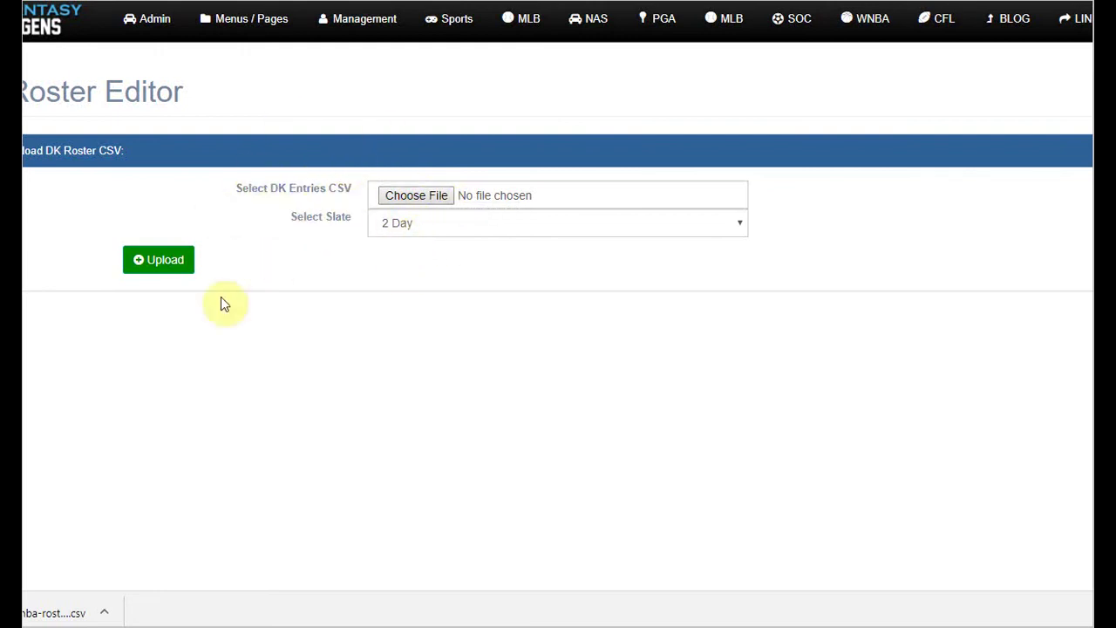
{"action": "left_click", "coordinate": [364, 348]}
Return to the WNBA Roster Gen and open the fiftyrosters batch from the DraftKings lineups tool
{"action": "left_click", "coordinate": [870, 21]}
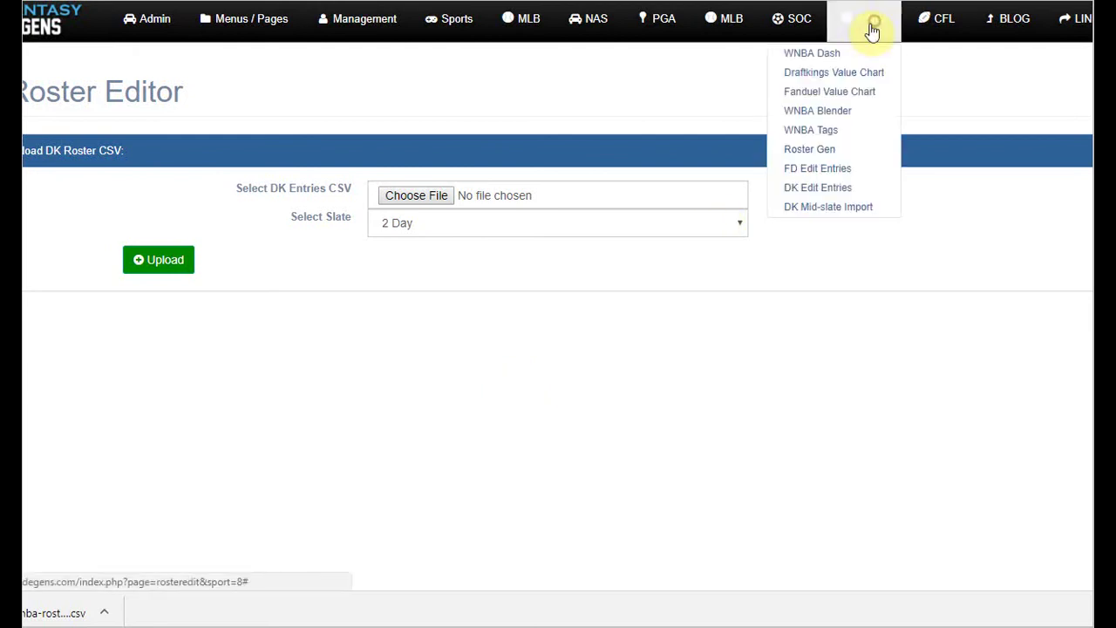
{"action": "left_click", "coordinate": [835, 141]}
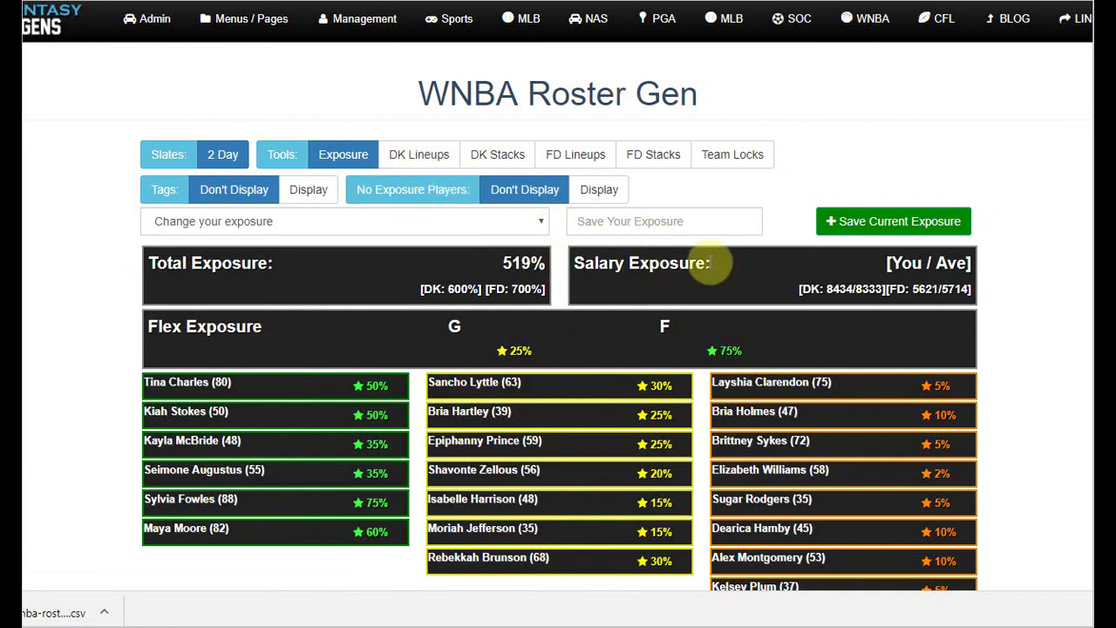
{"action": "left_click", "coordinate": [879, 22]}
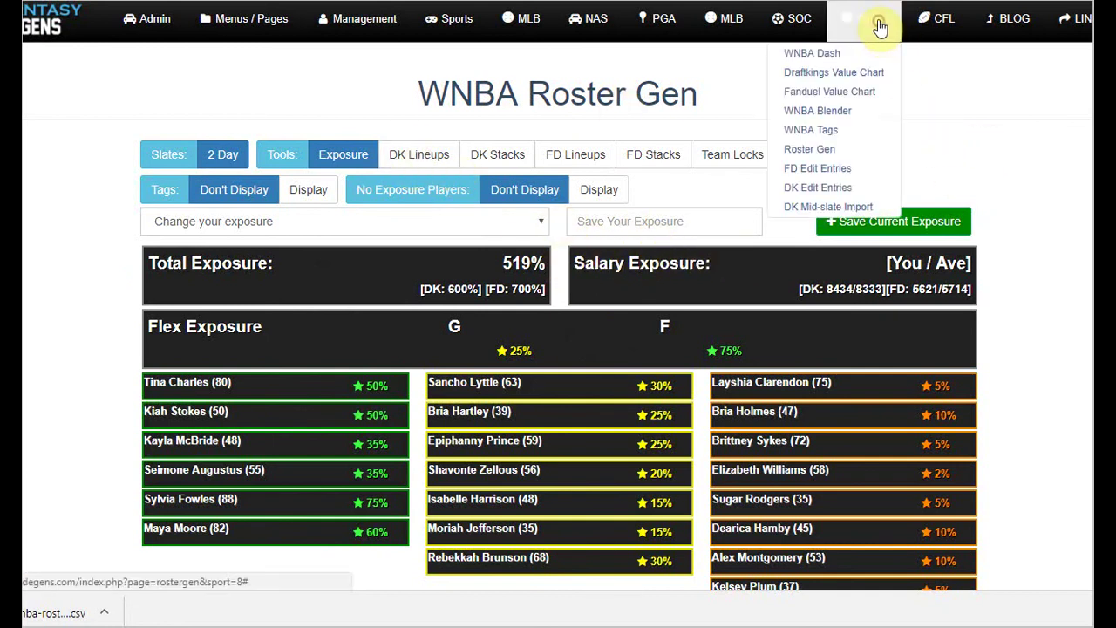
{"action": "left_click", "coordinate": [976, 155]}
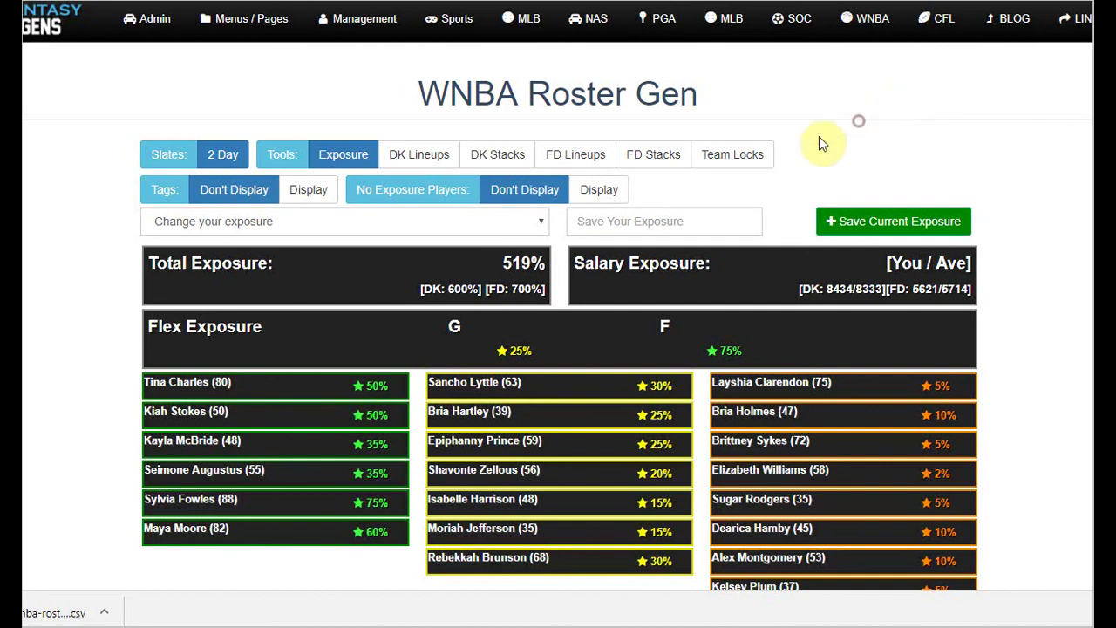
{"action": "left_click", "coordinate": [419, 157]}
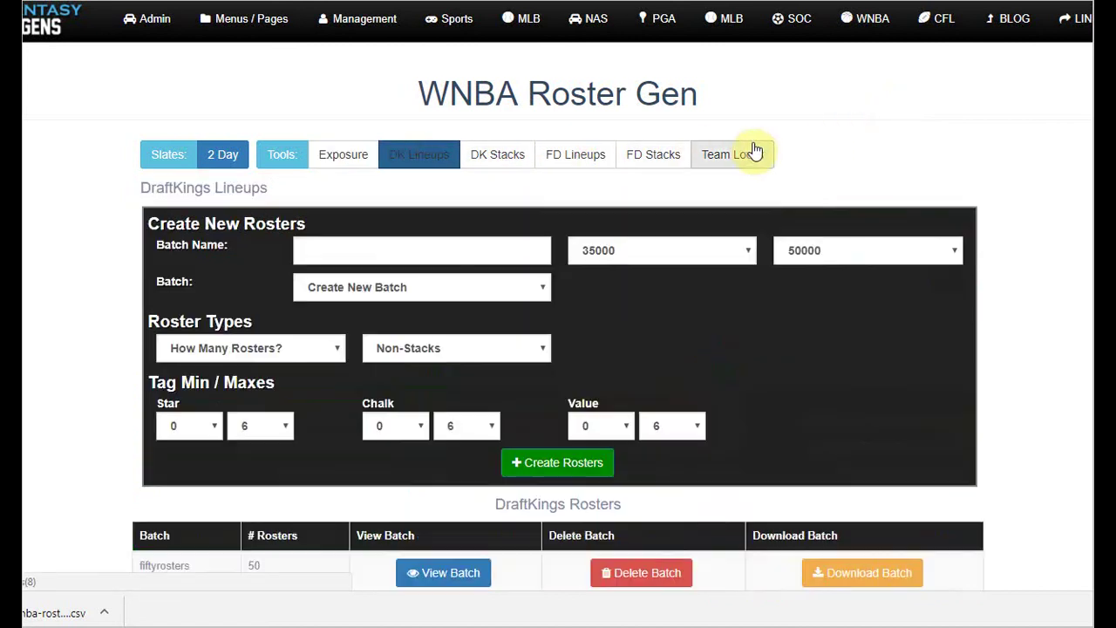
{"action": "scroll", "coordinate": [806, 150], "scroll_direction": "down", "scroll_amount": 2}
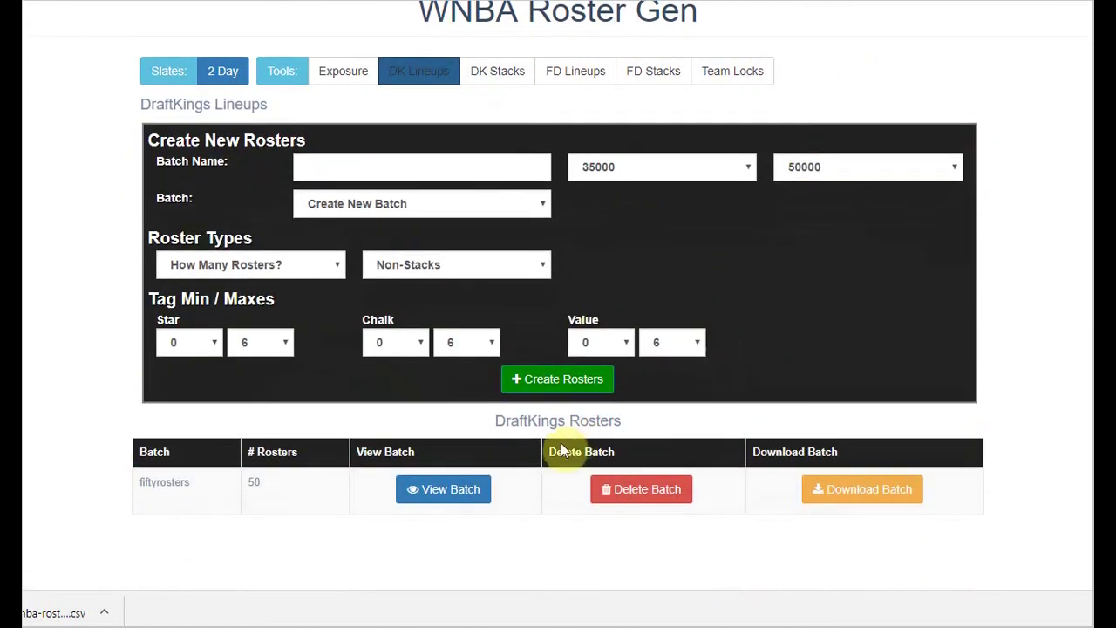
{"action": "left_click", "coordinate": [460, 492]}
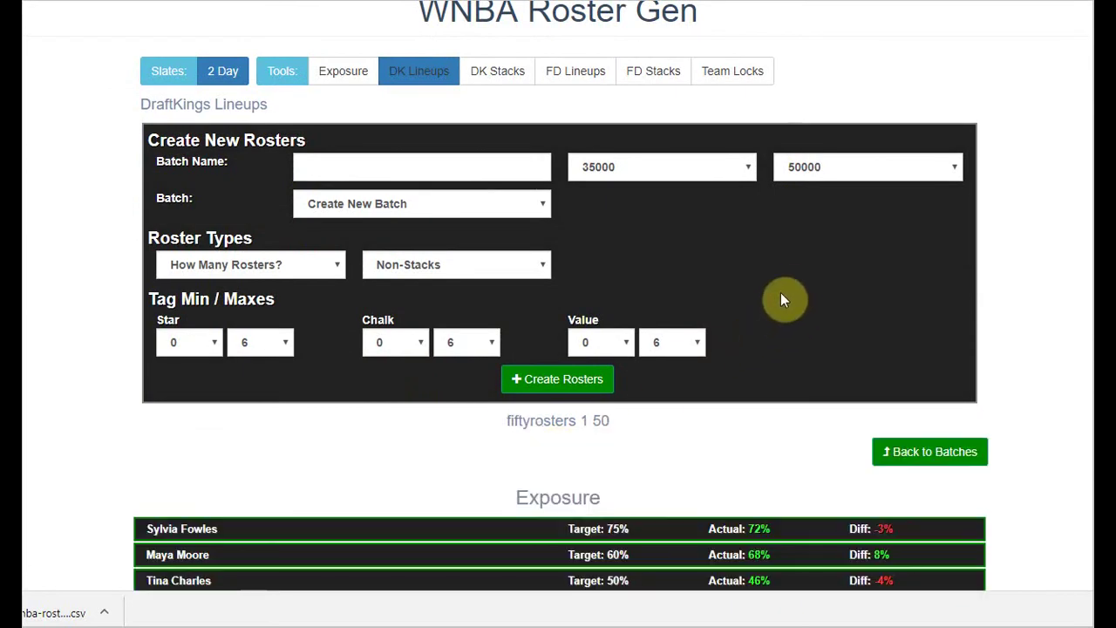
Look through the roster cards of the reopened fiftyrosters batch and its exposure table
{"action": "scroll", "coordinate": [805, 254], "scroll_direction": "down", "scroll_amount": 10}
{"action": "scroll", "coordinate": [804, 247], "scroll_direction": "down", "scroll_amount": 12}
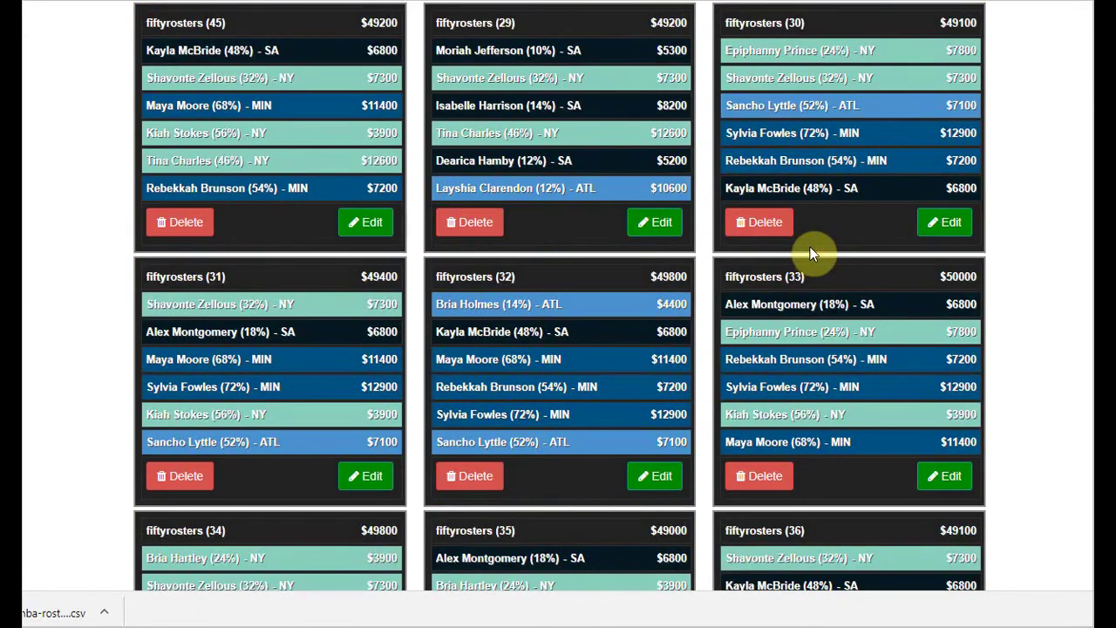
{"action": "scroll", "coordinate": [810, 247], "scroll_direction": "up", "scroll_amount": 2}
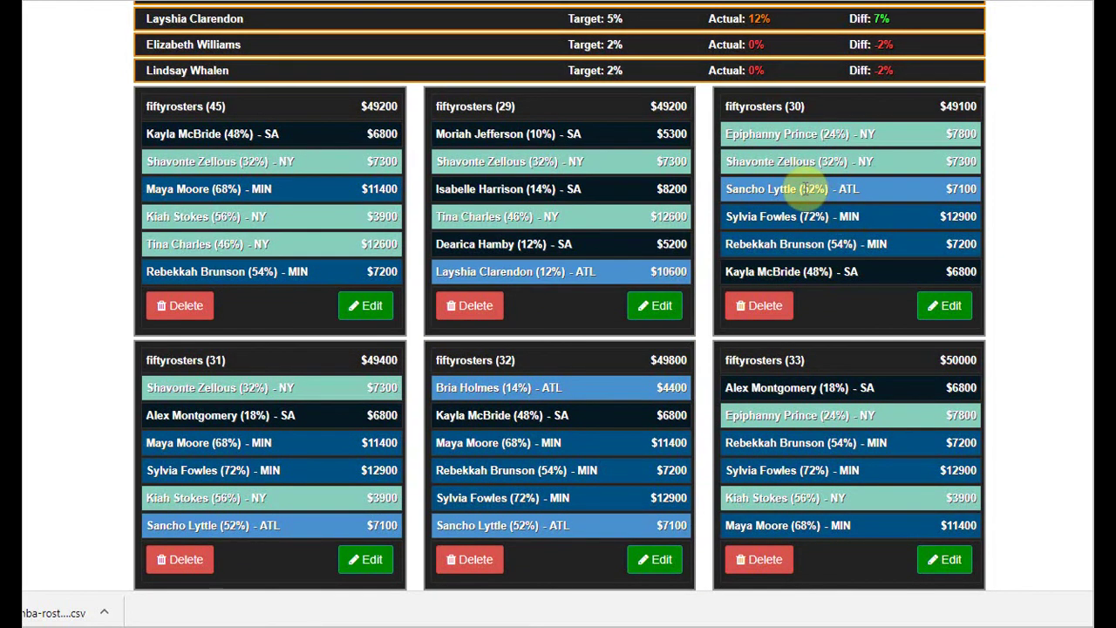
{"action": "scroll", "coordinate": [505, 197], "scroll_direction": "up", "scroll_amount": 1}
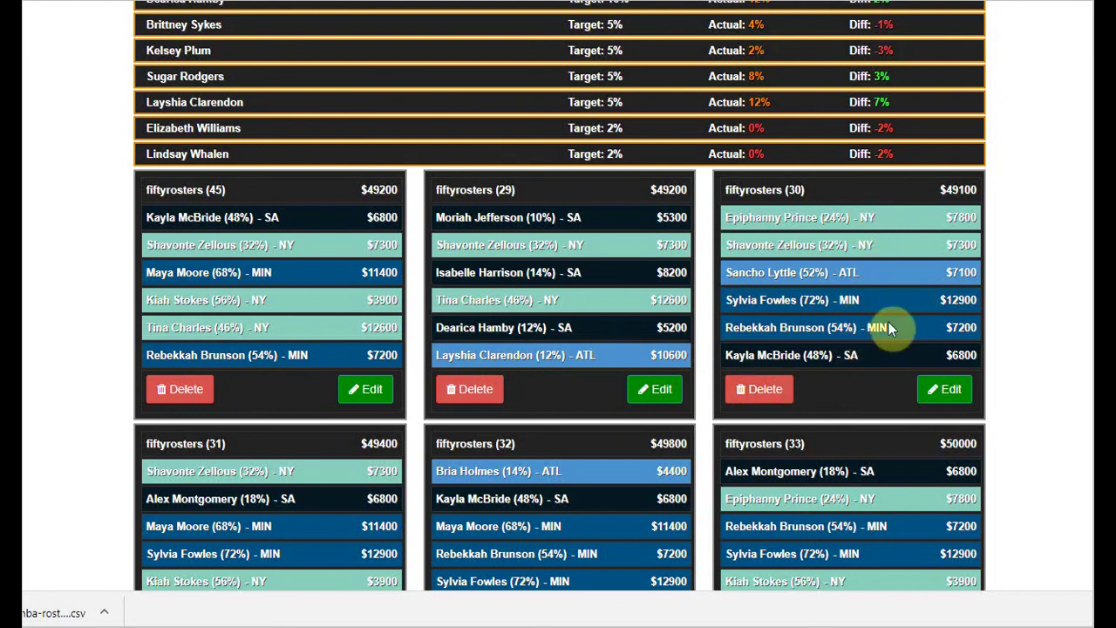
{"action": "scroll", "coordinate": [889, 327], "scroll_direction": "down", "scroll_amount": 2}
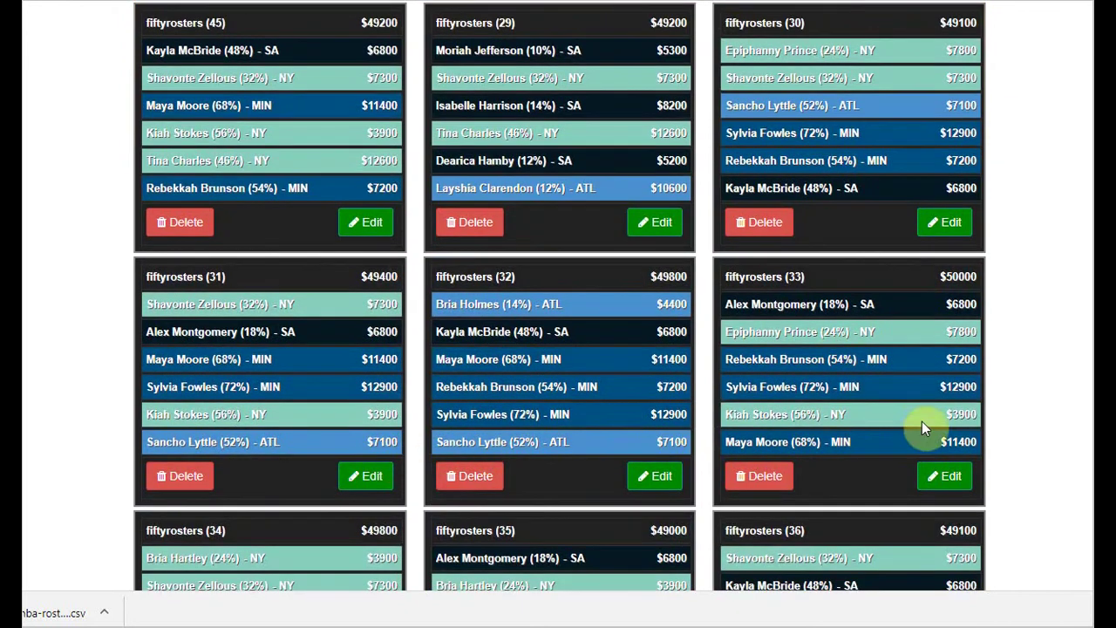
{"action": "scroll", "coordinate": [907, 410], "scroll_direction": "down", "scroll_amount": 3}
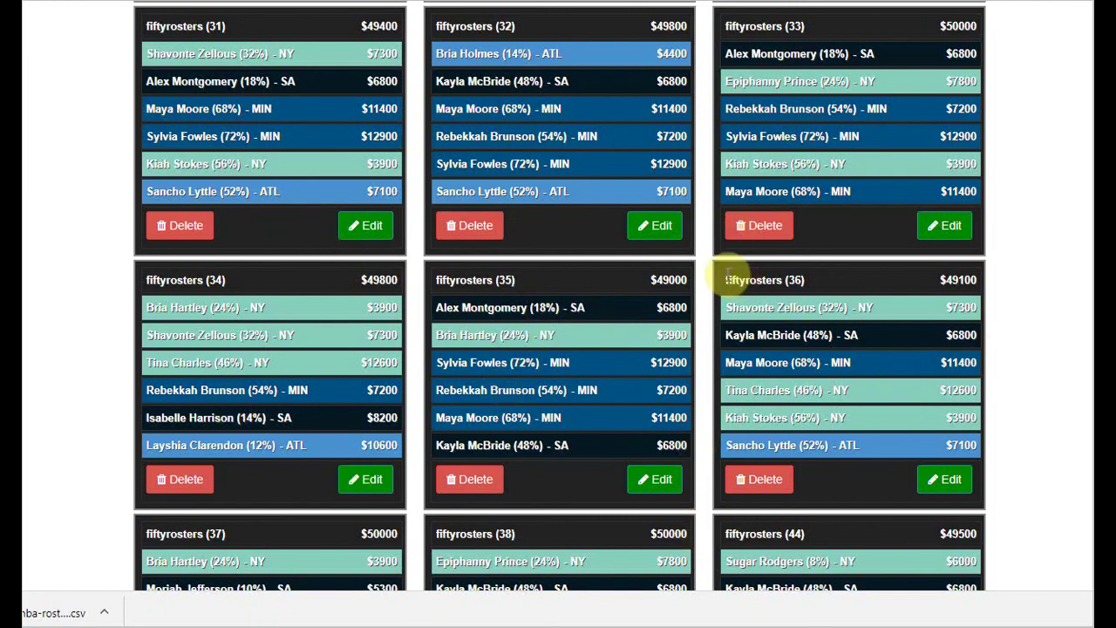
{"action": "scroll", "coordinate": [735, 276], "scroll_direction": "up", "scroll_amount": 2}
{"action": "scroll", "coordinate": [735, 275], "scroll_direction": "up", "scroll_amount": 3}
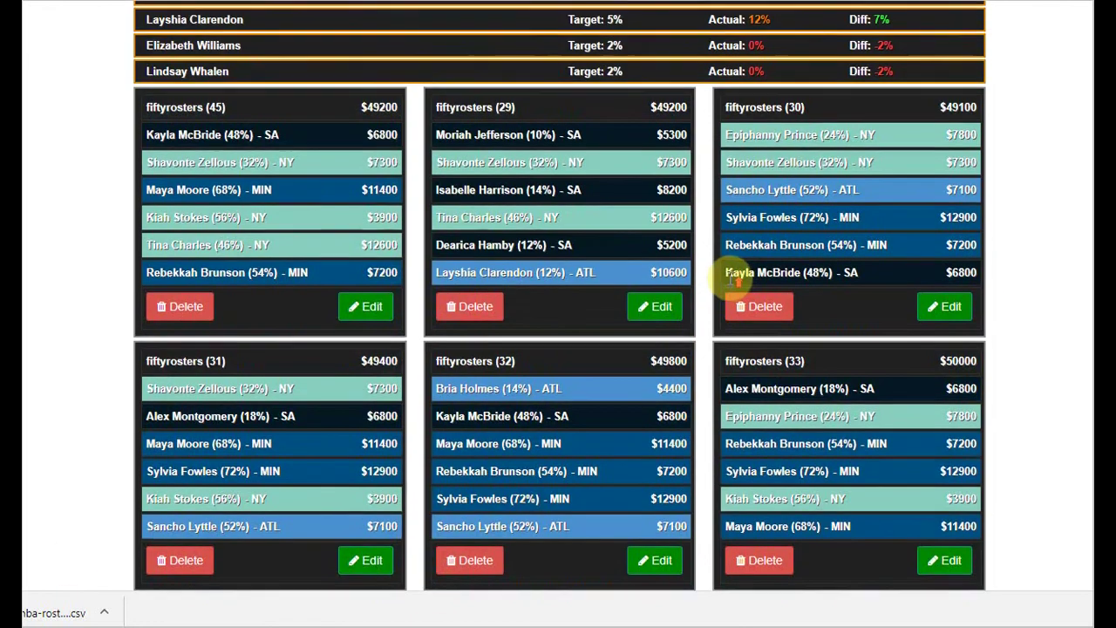
{"action": "scroll", "coordinate": [732, 276], "scroll_direction": "down", "scroll_amount": 1}
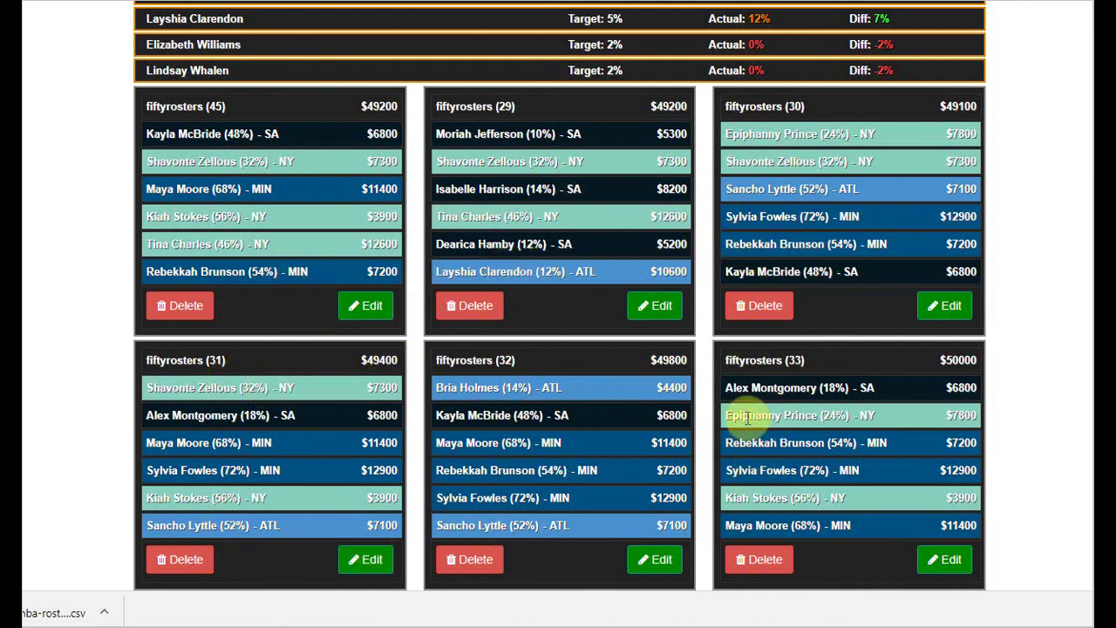
{"action": "scroll", "coordinate": [733, 416], "scroll_direction": "down", "scroll_amount": 8}
{"action": "scroll", "coordinate": [730, 416], "scroll_direction": "up", "scroll_amount": 12}
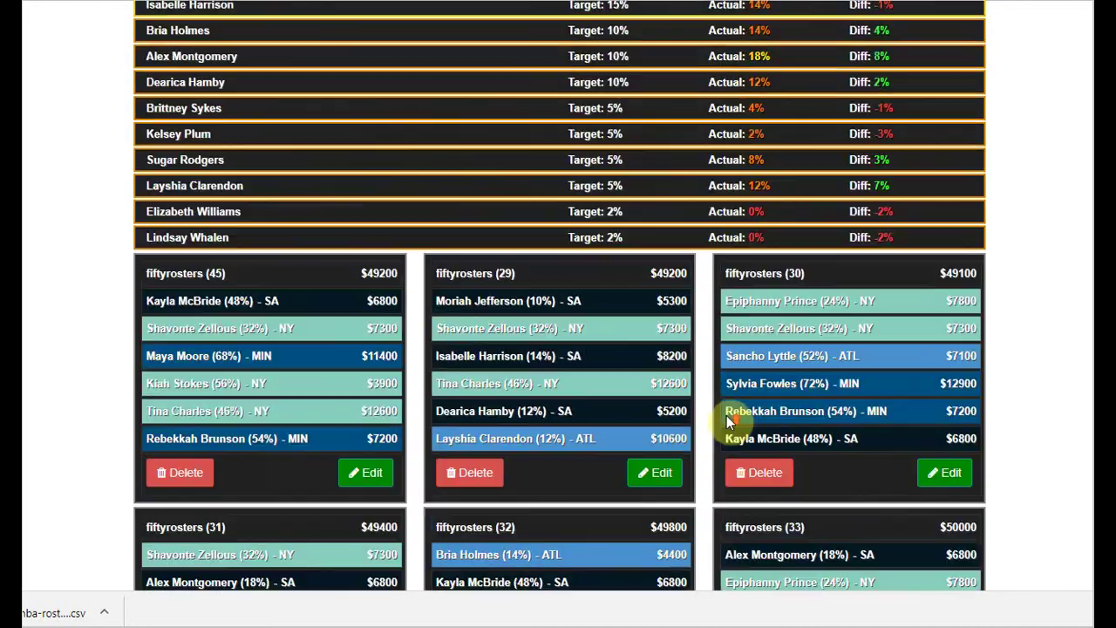
{"action": "scroll", "coordinate": [728, 415], "scroll_direction": "up", "scroll_amount": 1}
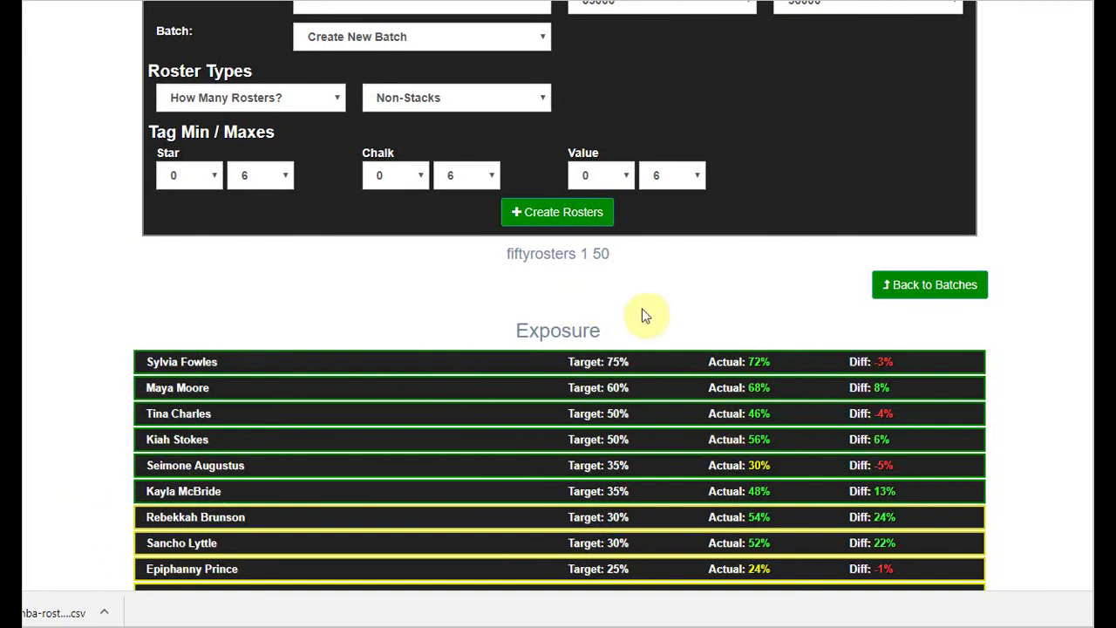
{"action": "scroll", "coordinate": [646, 306], "scroll_direction": "up", "scroll_amount": 2}
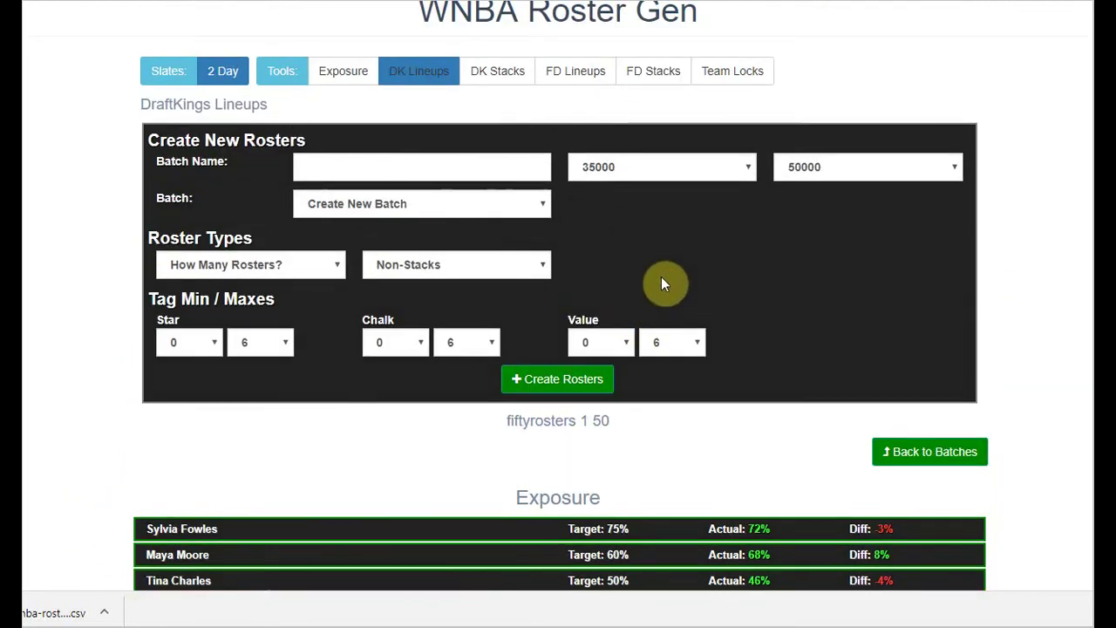